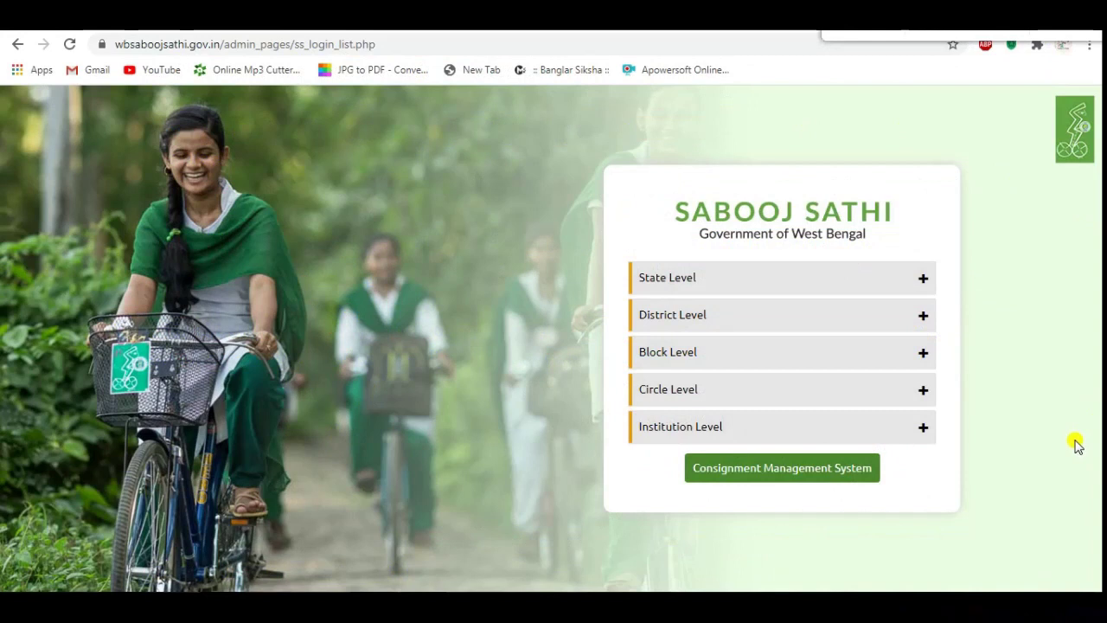
- Log in under Institution Level as Head of Institution (HOI) with the username, password and captcha
{"action": "left_click", "coordinate": [926, 435]}
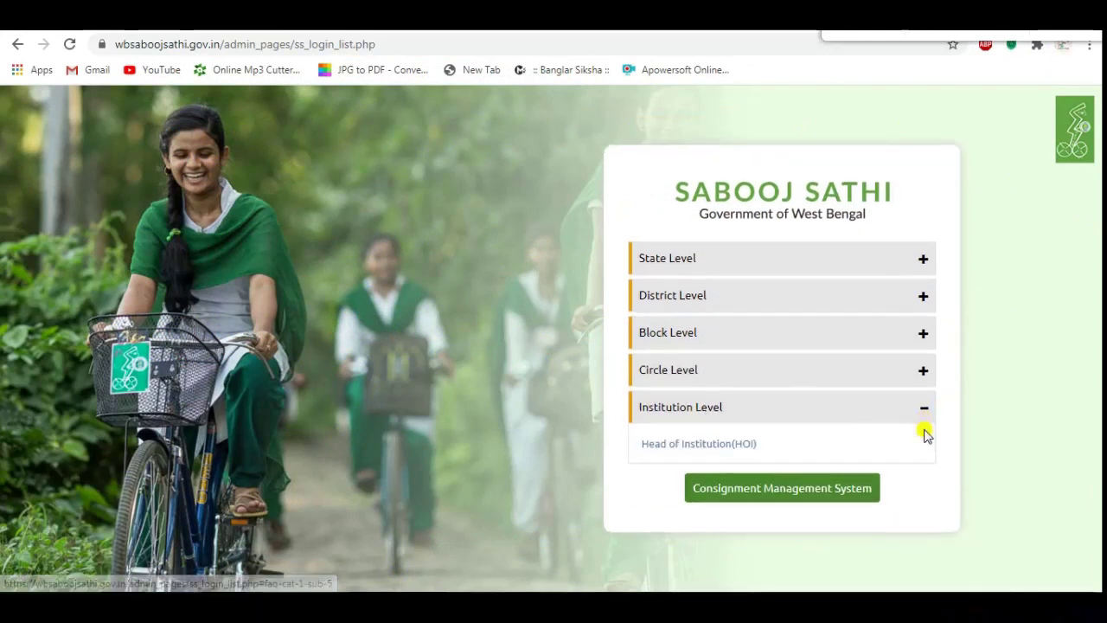
{"action": "left_click", "coordinate": [706, 446]}
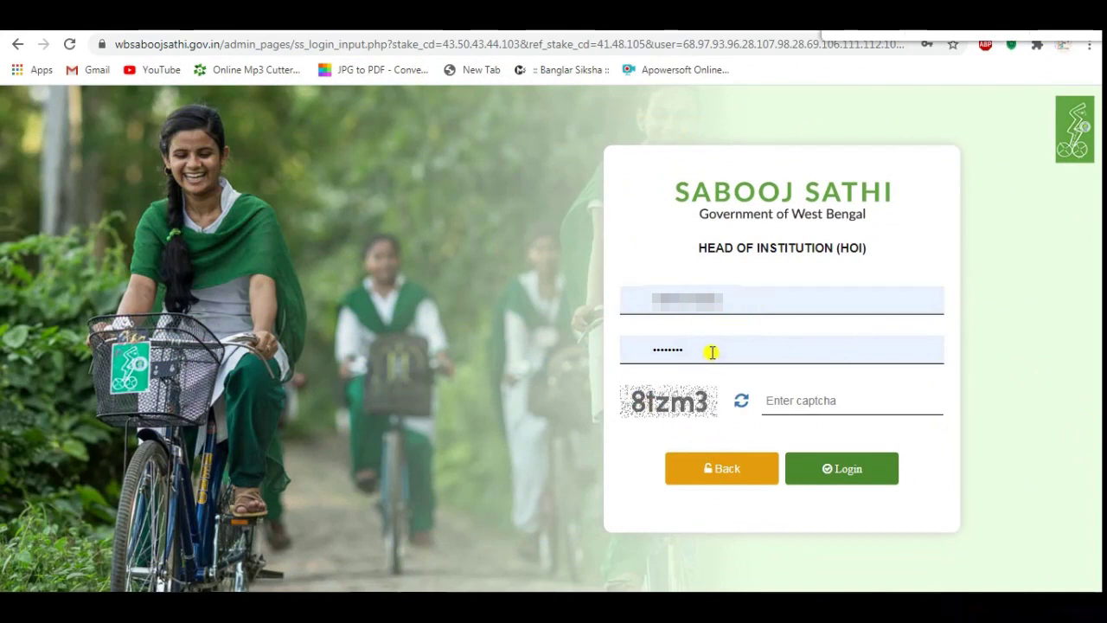
{"action": "left_click", "coordinate": [780, 396]}
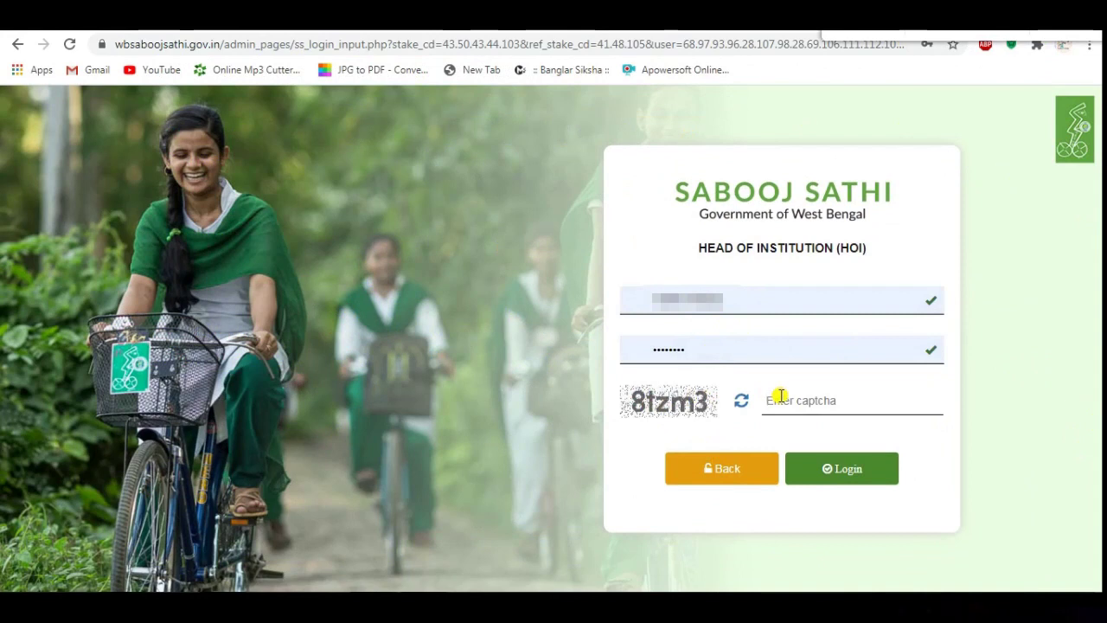
{"action": "type", "text": "8tzm3"}
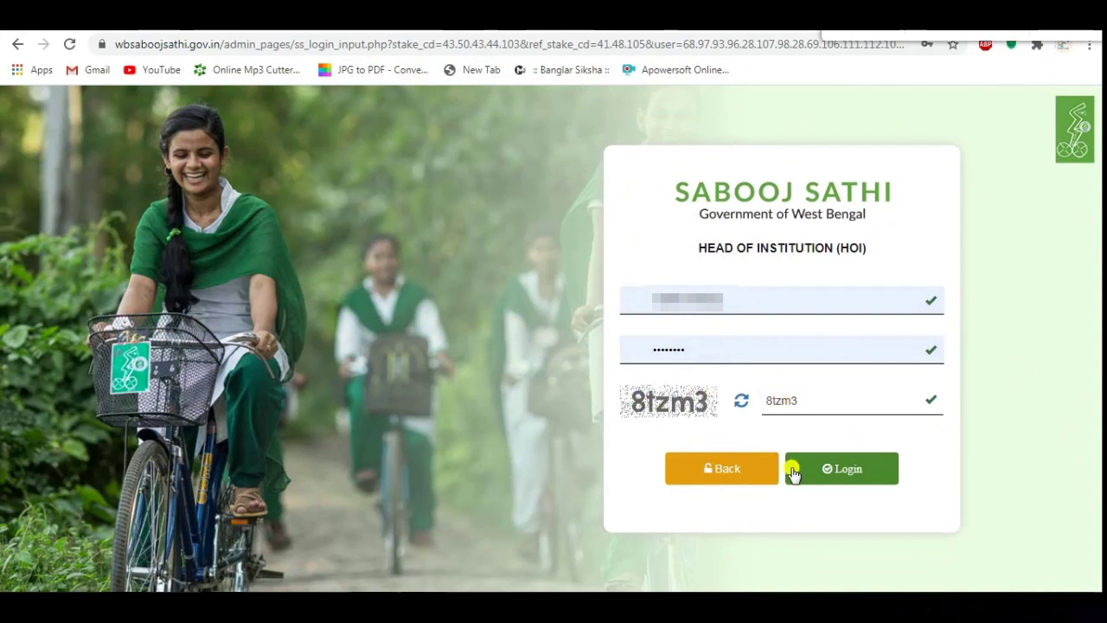
{"action": "left_click", "coordinate": [837, 470]}
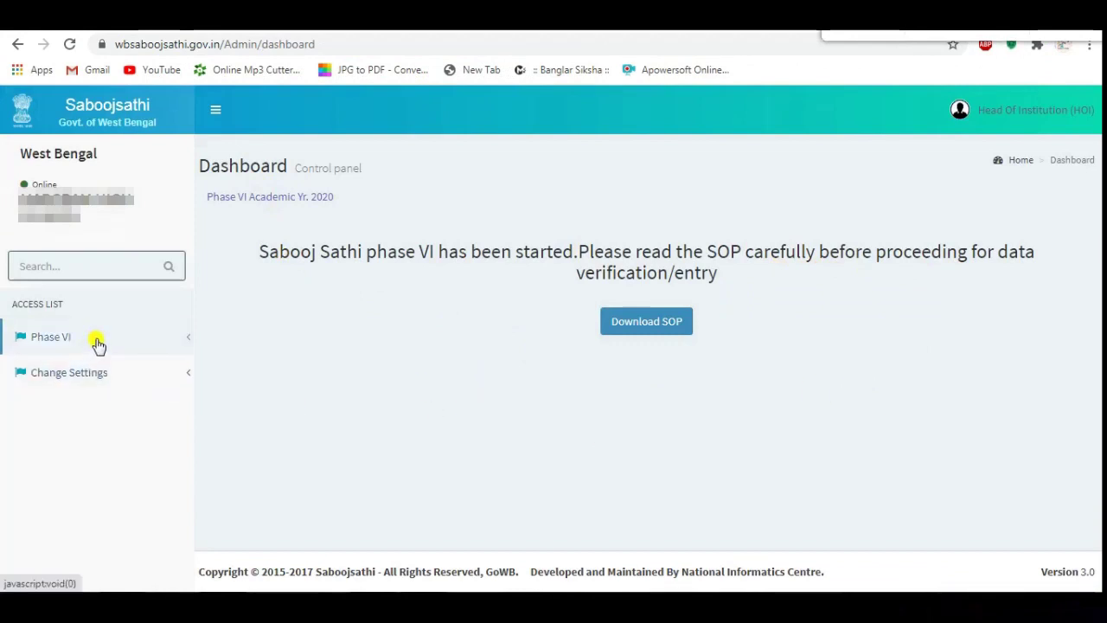
- Expand Phase VI and its Class IX Online Entry menu for Academic Year 2020
{"action": "left_click", "coordinate": [179, 339]}
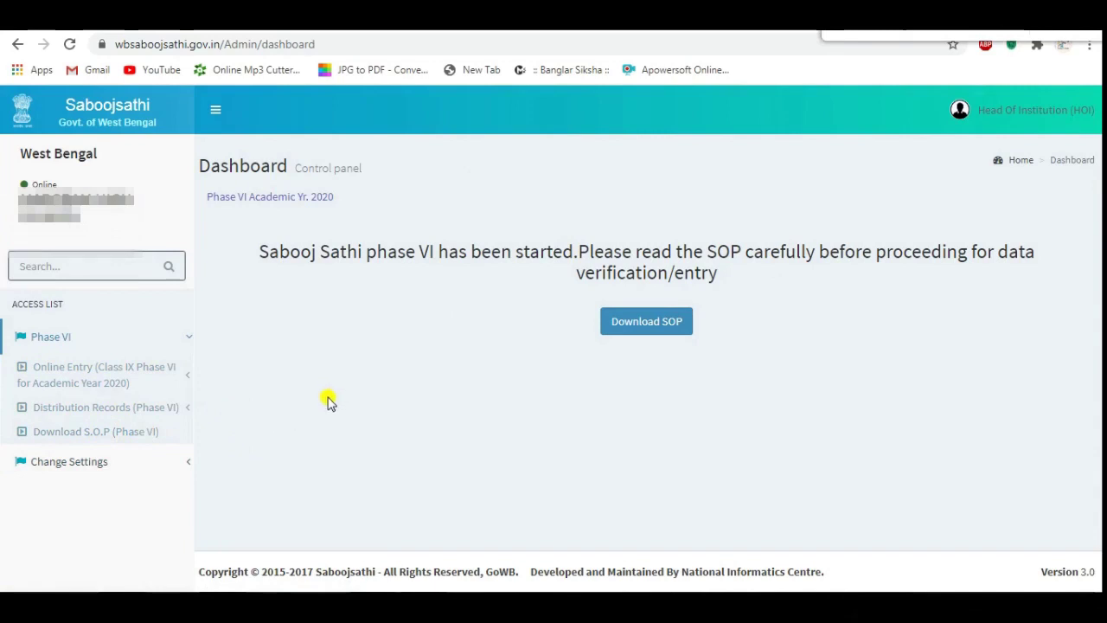
{"action": "left_click", "coordinate": [116, 374]}
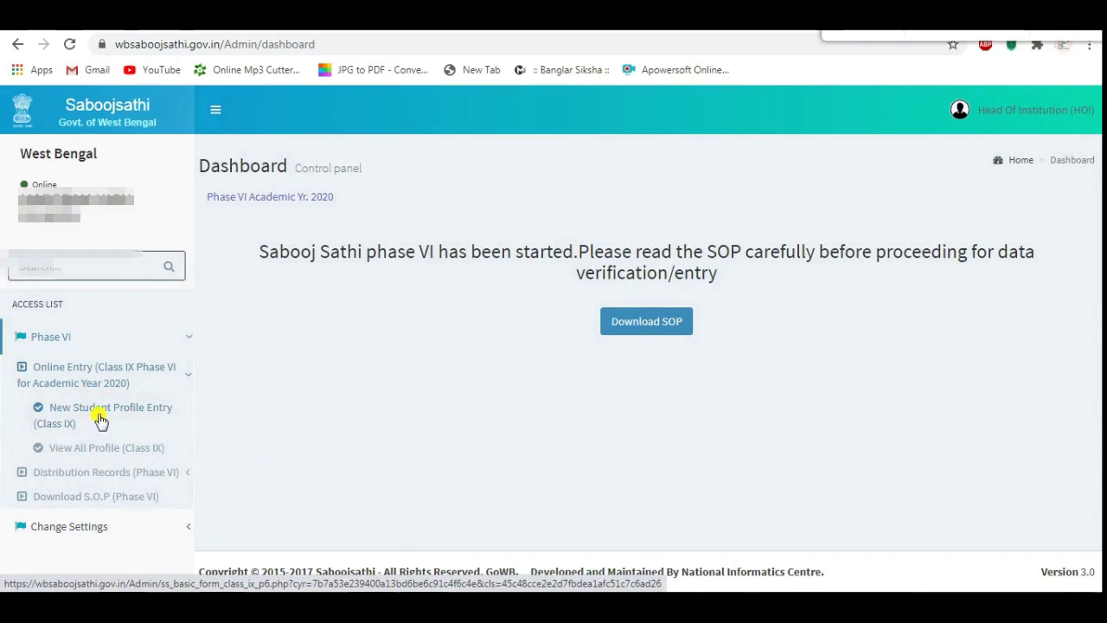
- Open View All Profile (Class IX) and scroll down to the pagination of the 370 results
{"action": "left_click", "coordinate": [65, 454]}
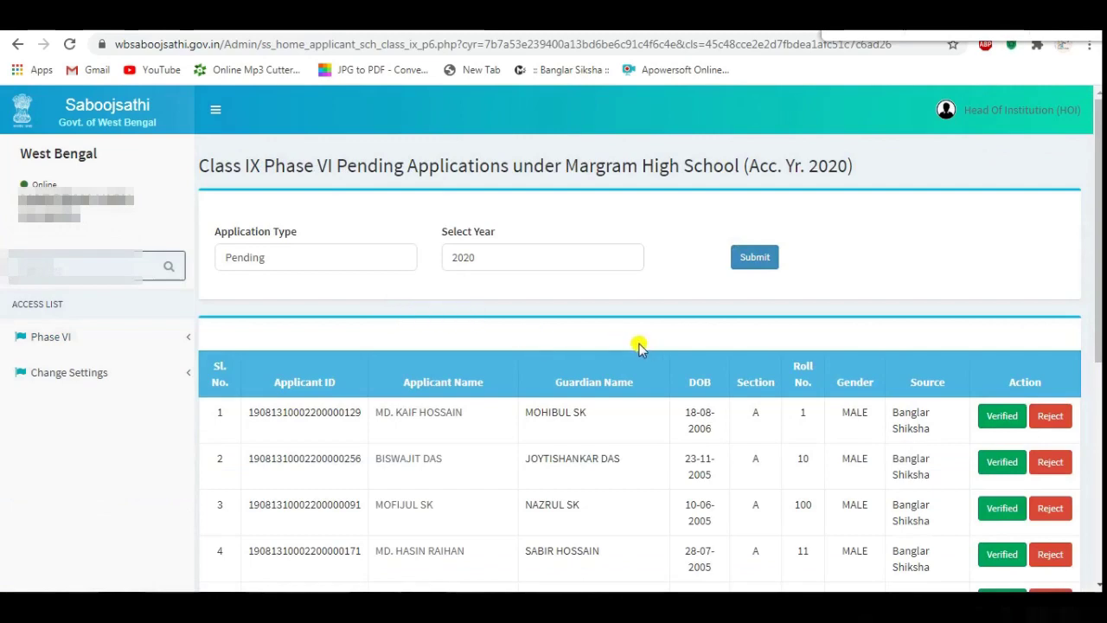
{"action": "scroll", "coordinate": [620, 389], "scroll_direction": "down", "scroll_amount": 1}
{"action": "scroll", "coordinate": [620, 395], "scroll_direction": "down", "scroll_amount": 1}
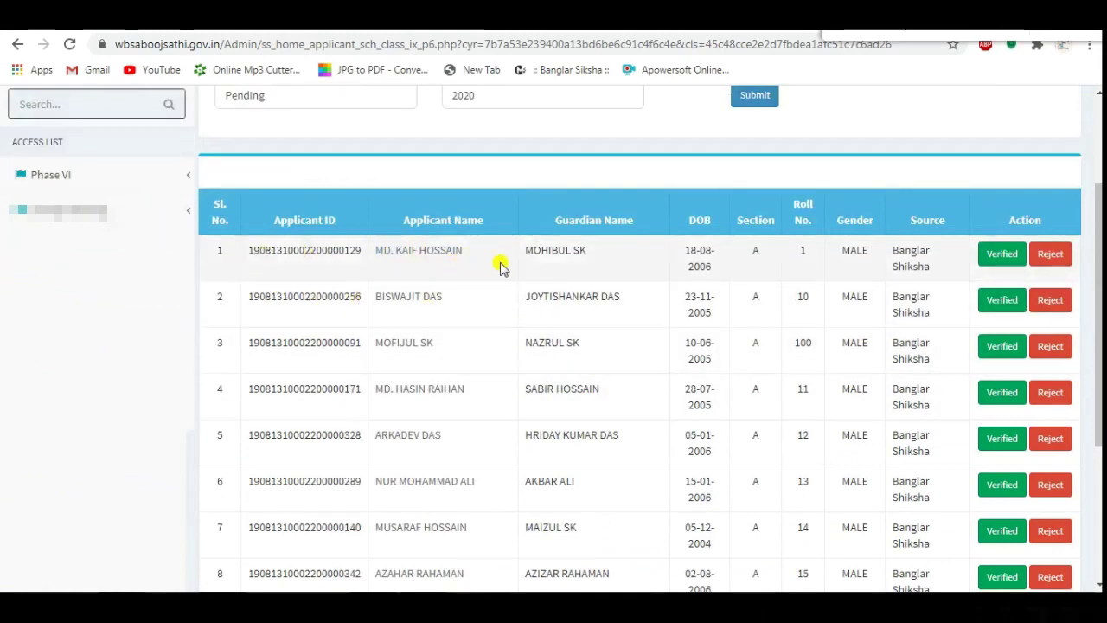
{"action": "scroll", "coordinate": [782, 277], "scroll_direction": "down", "scroll_amount": 1}
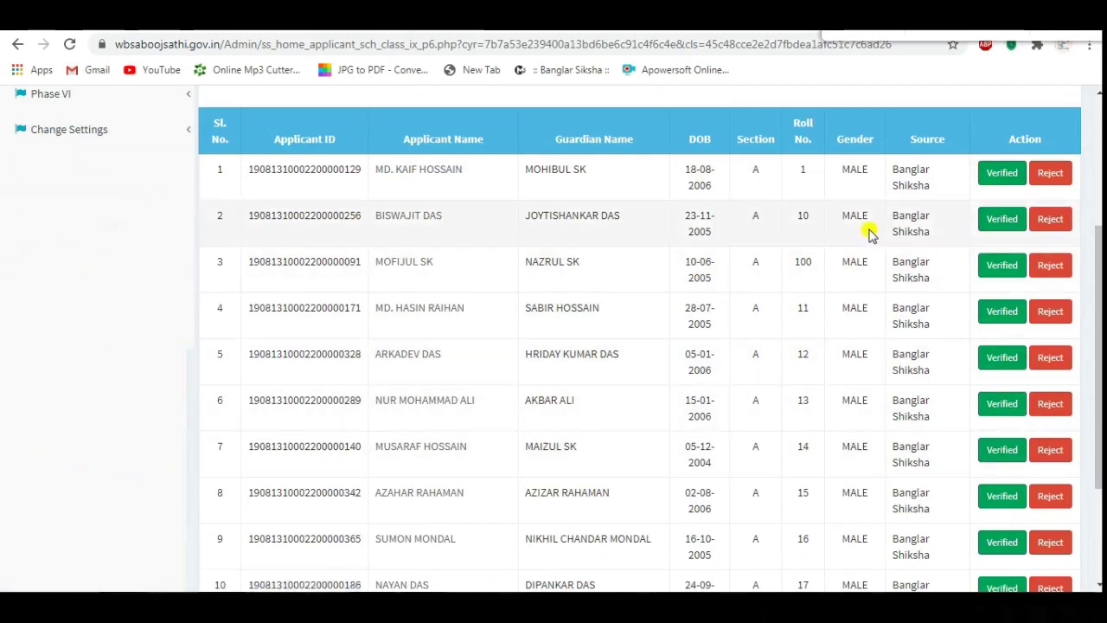
{"action": "scroll", "coordinate": [874, 233], "scroll_direction": "down", "scroll_amount": 1}
{"action": "scroll", "coordinate": [873, 233], "scroll_direction": "down", "scroll_amount": 2}
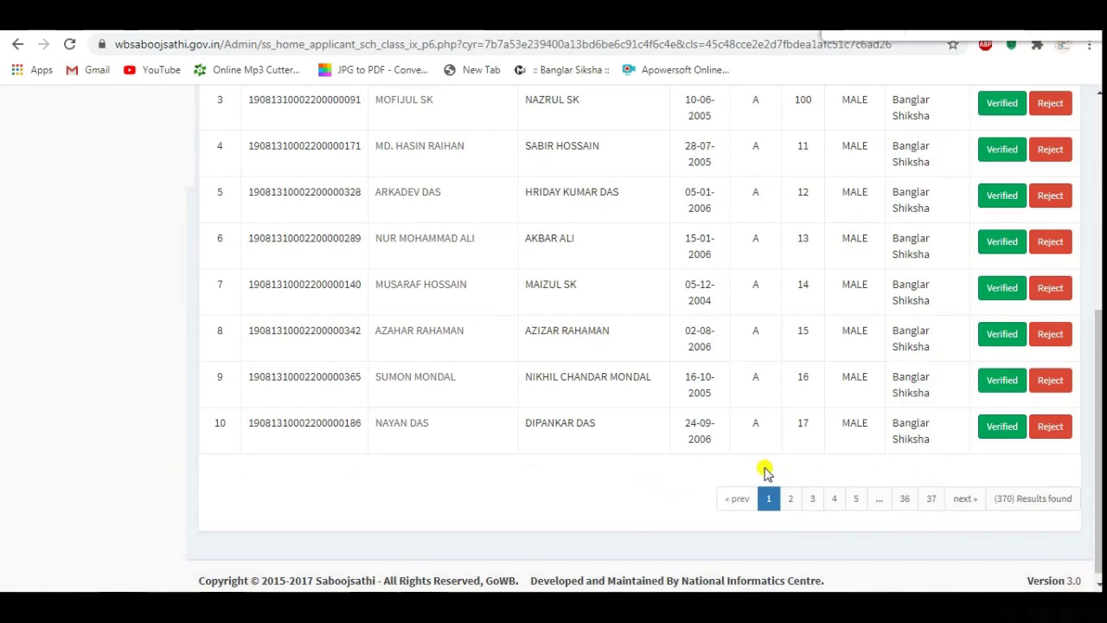
- Go to page 5 of the pending applications list
{"action": "left_click", "coordinate": [855, 500]}
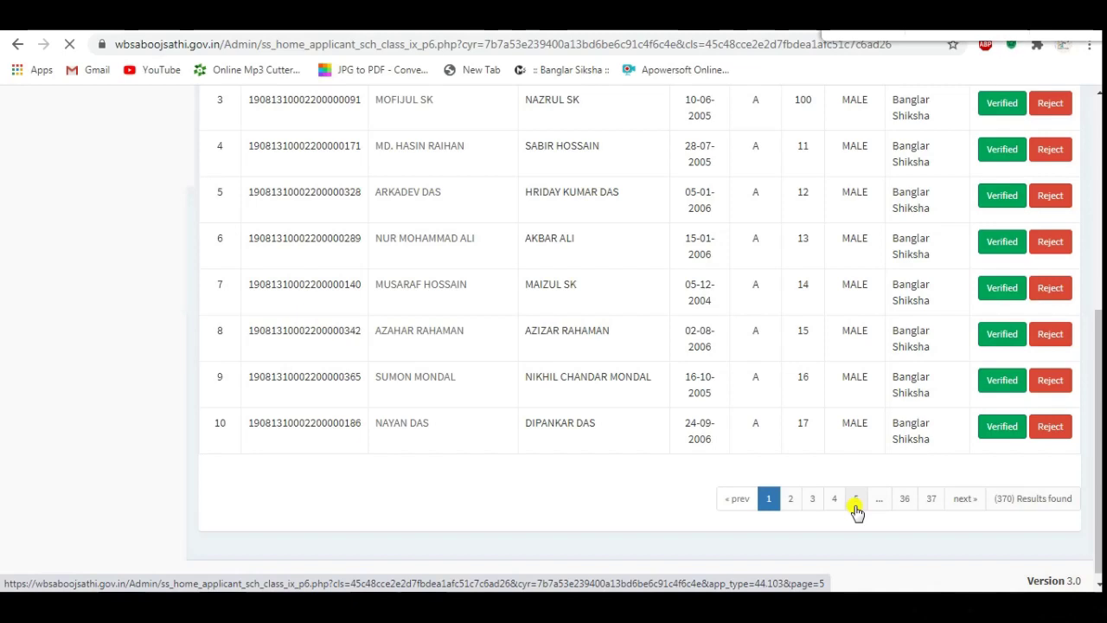
- Load page 5 of the pending list, then advance to page 6
{"action": "left_click", "coordinate": [856, 499]}
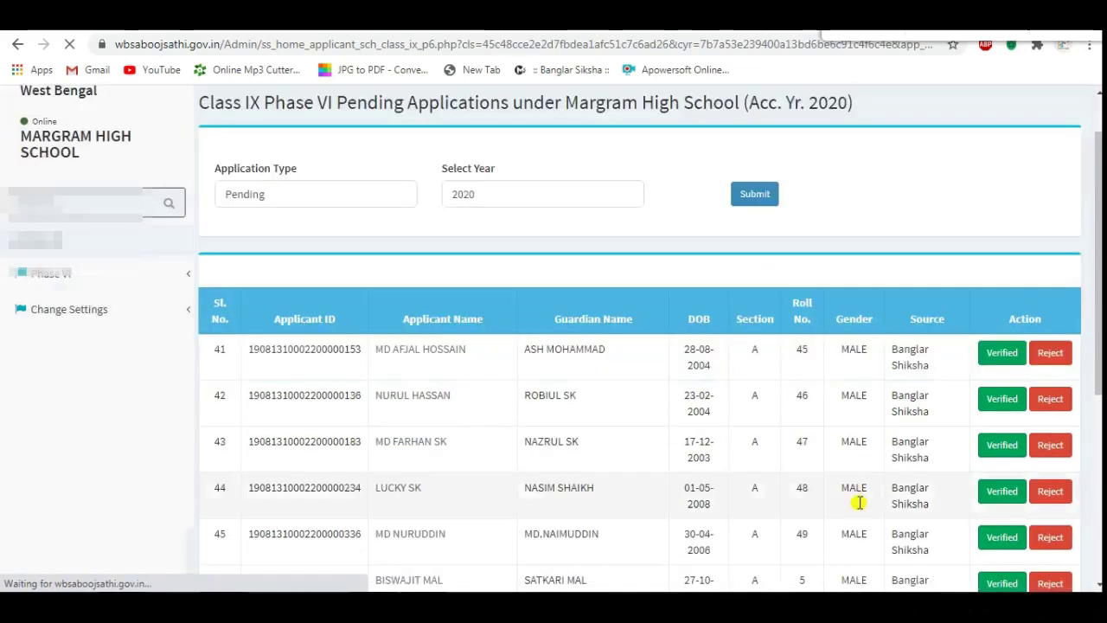
{"action": "scroll", "coordinate": [857, 500], "scroll_direction": "down", "scroll_amount": 5}
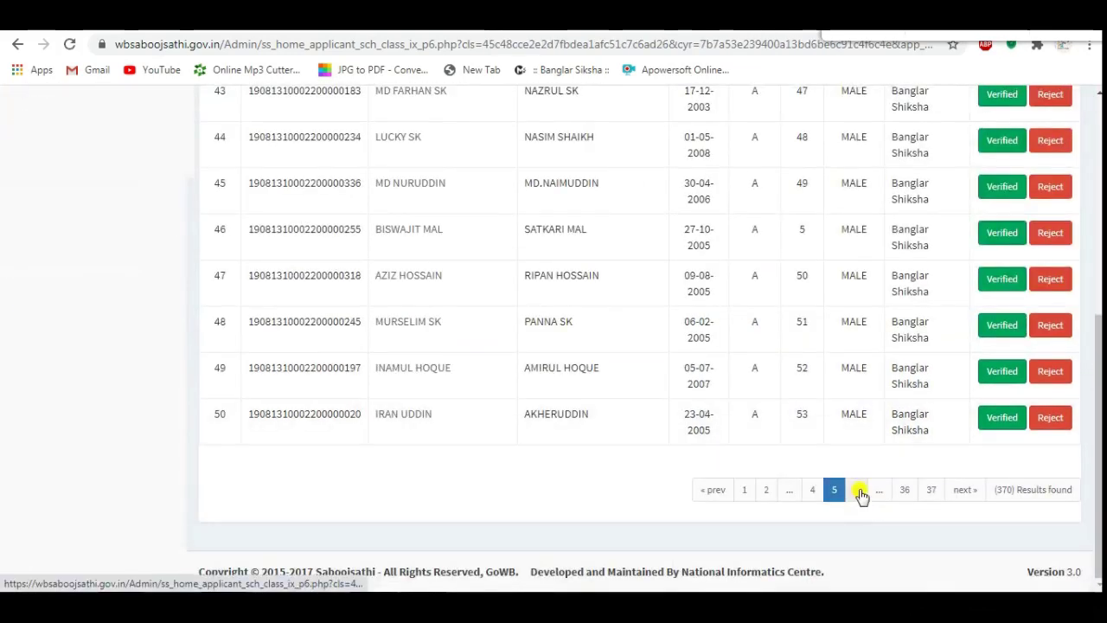
{"action": "left_click", "coordinate": [859, 492]}
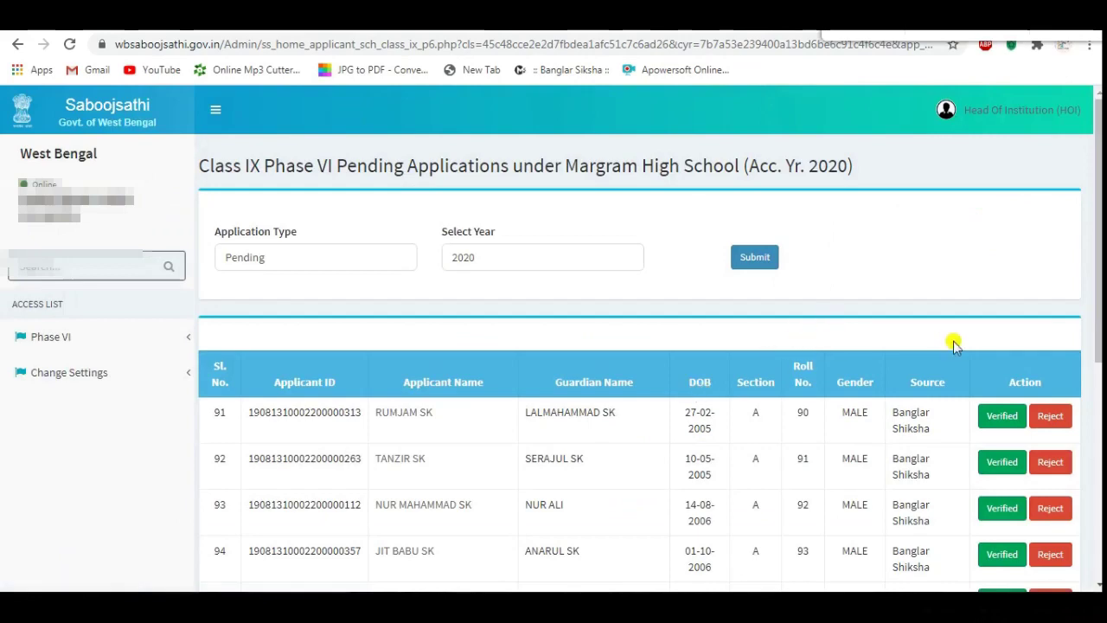
- Open the edit form for applicant 100 via Verify in the last row of page 10
{"action": "left_click_drag", "start_coordinate": [1098, 294], "coordinate": [1100, 482]}
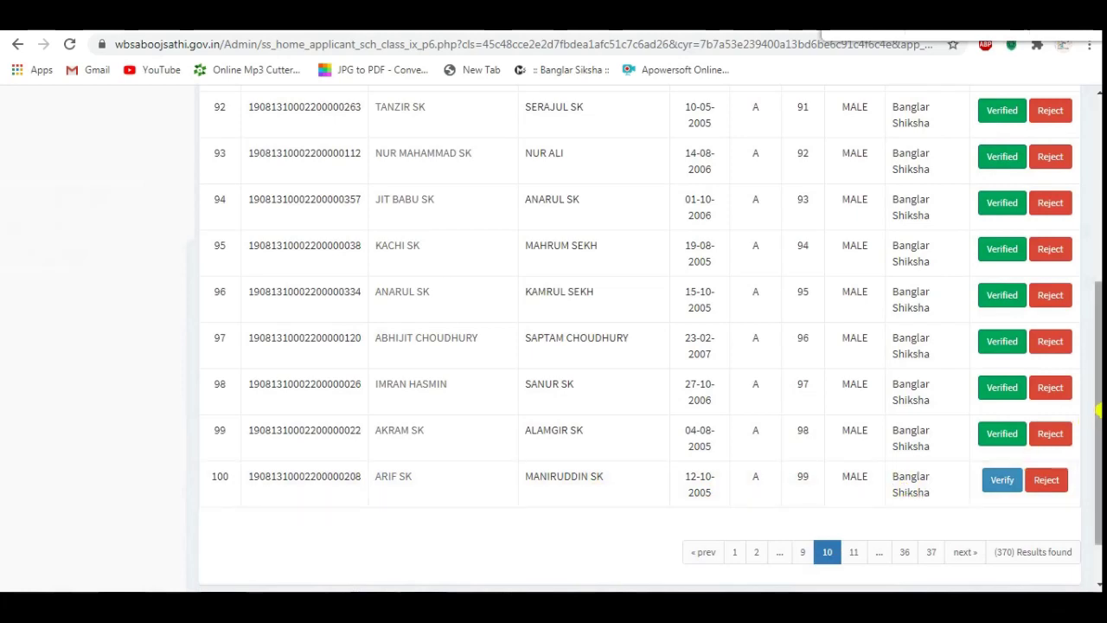
{"action": "left_click_drag", "start_coordinate": [1100, 410], "coordinate": [1070, 334]}
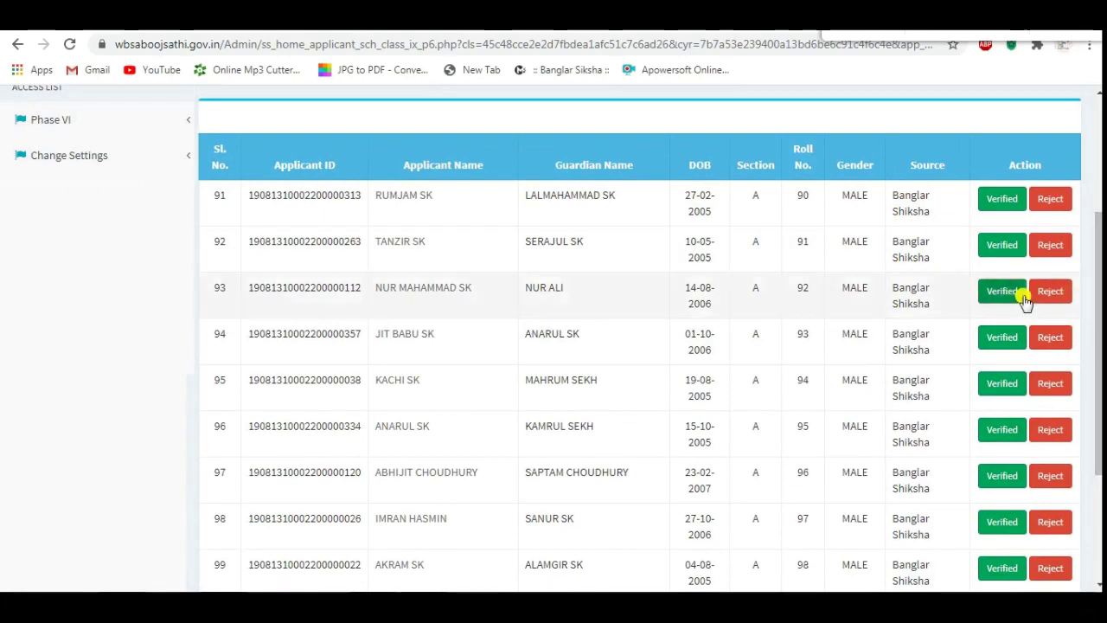
{"action": "scroll", "coordinate": [371, 439], "scroll_direction": "down", "scroll_amount": 2}
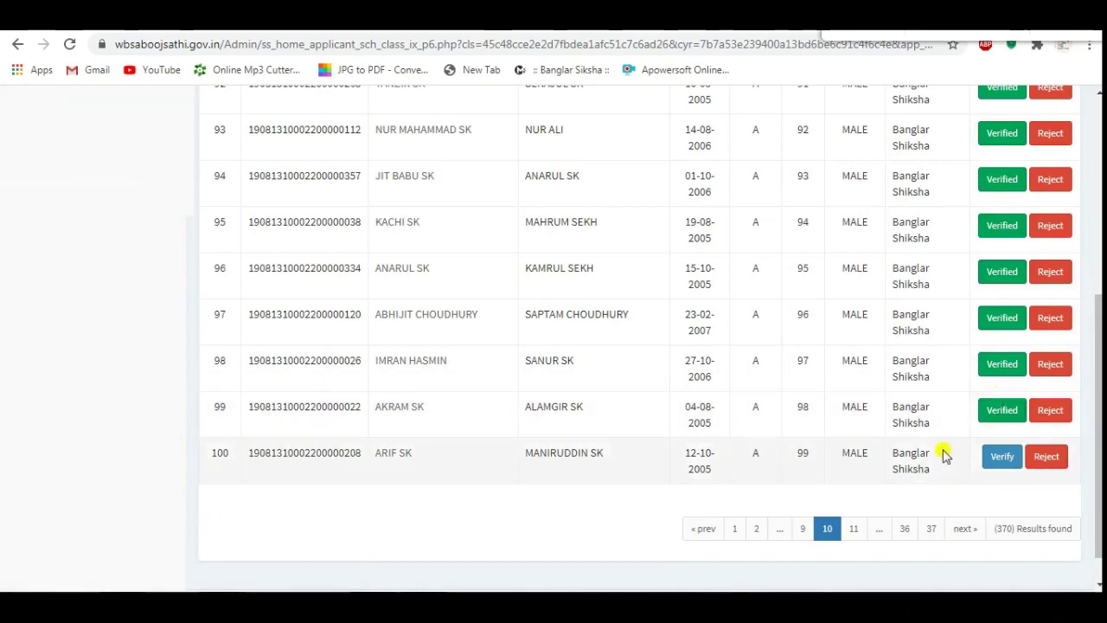
{"action": "left_click", "coordinate": [1001, 458]}
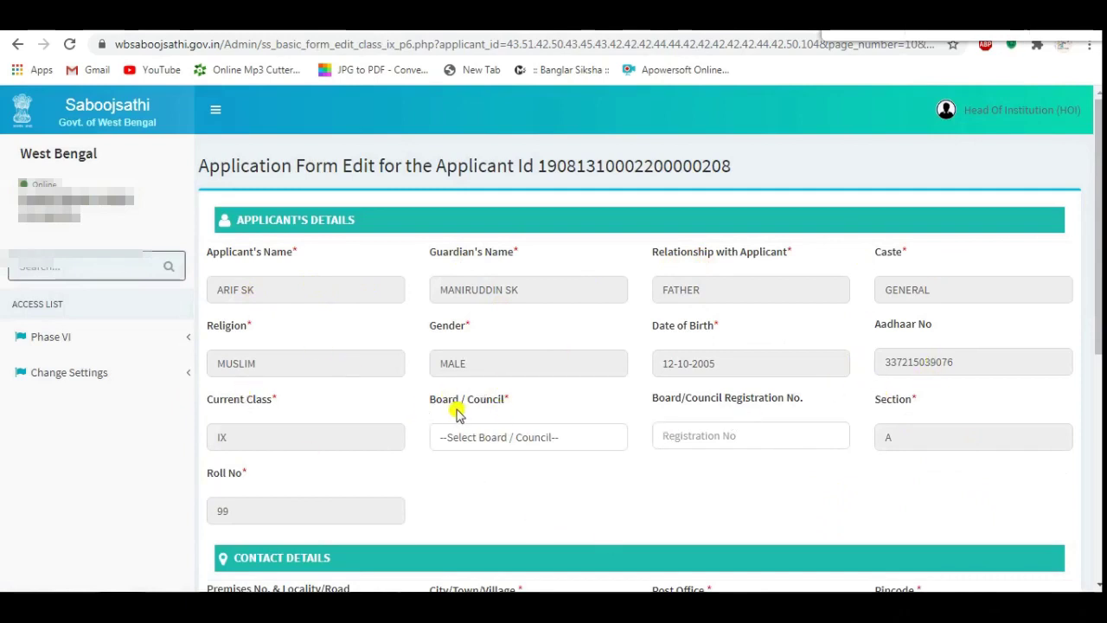
{"action": "left_click", "coordinate": [529, 449]}
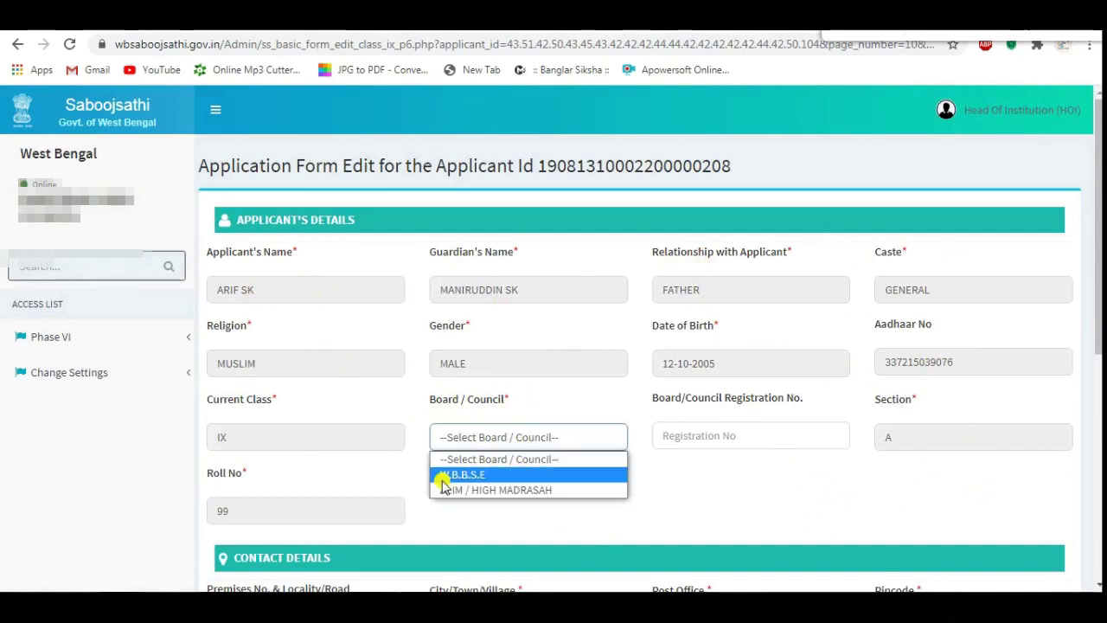
{"action": "left_click", "coordinate": [485, 475]}
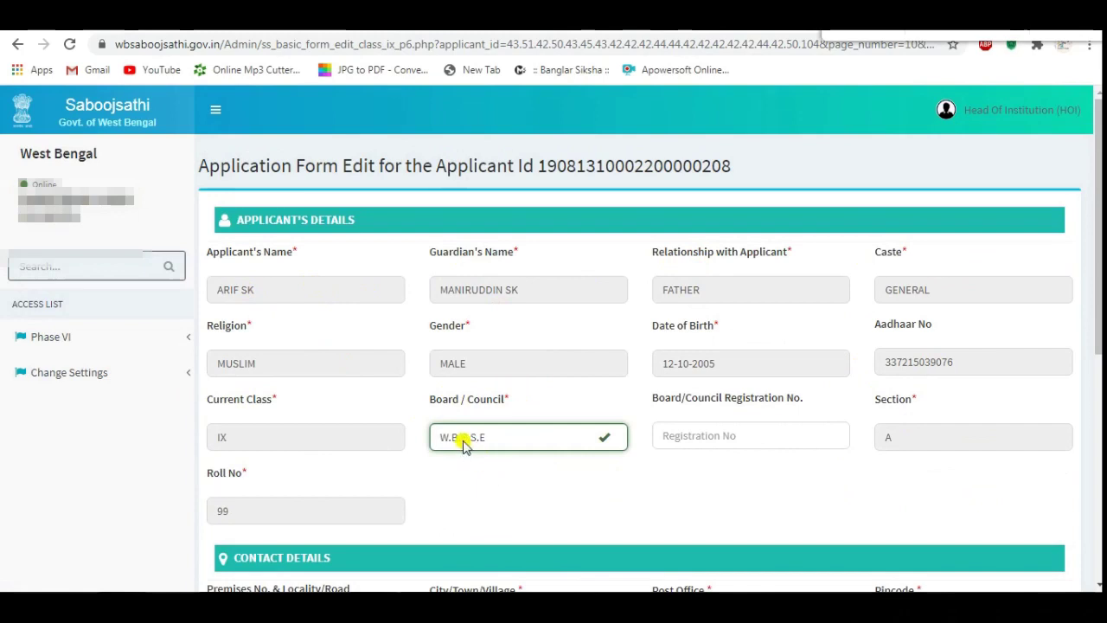
{"action": "left_click", "coordinate": [502, 438]}
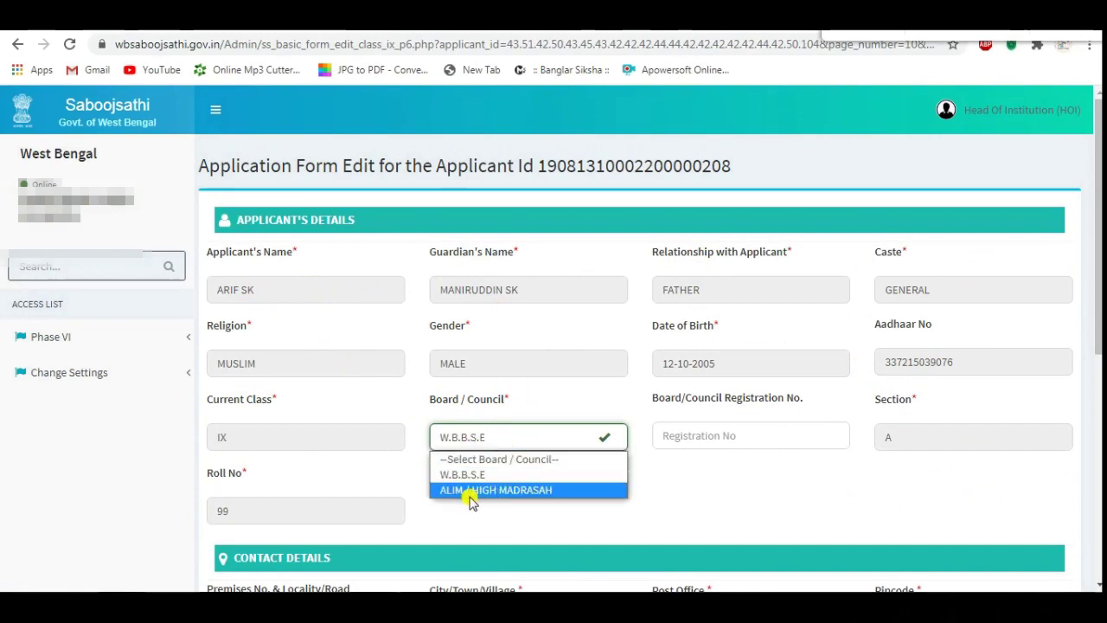
{"action": "left_click", "coordinate": [650, 505]}
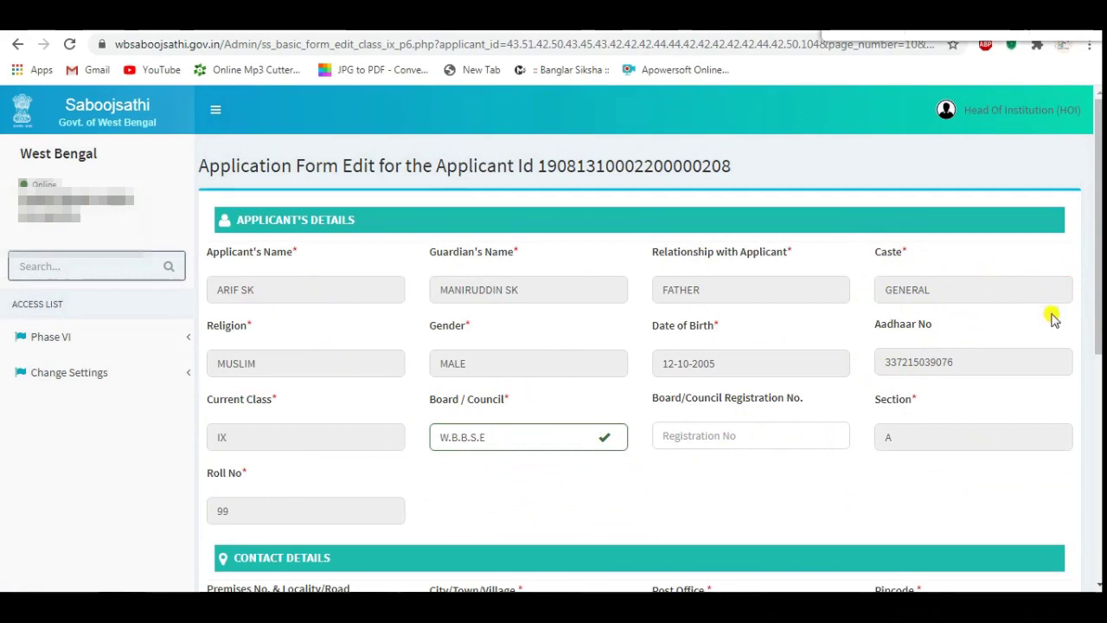
- Enter RAHATKHAN PARA as the premises and locality, then check the mobile number field
{"action": "scroll", "coordinate": [1064, 339], "scroll_direction": "down", "scroll_amount": 2}
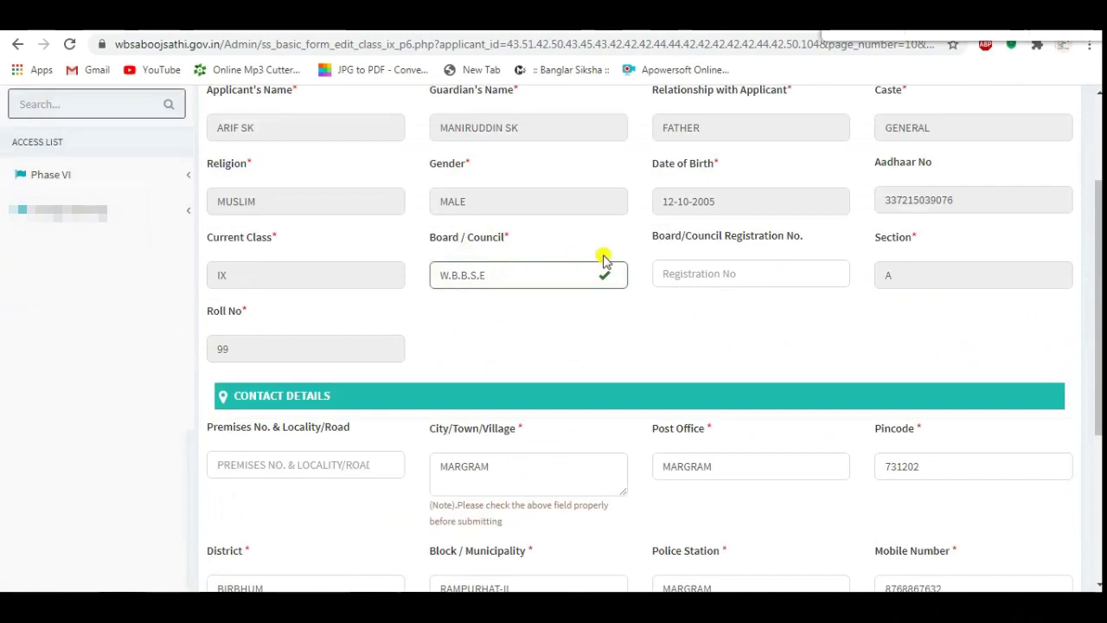
{"action": "left_click", "coordinate": [282, 468]}
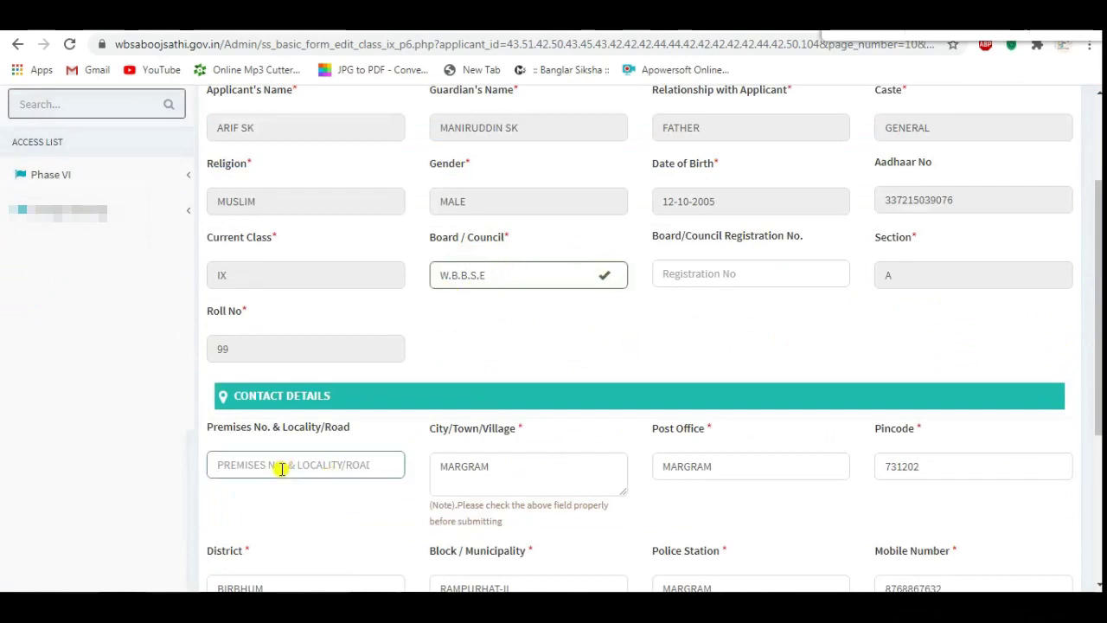
{"action": "type", "text": "RAHATKHAN PARA"}
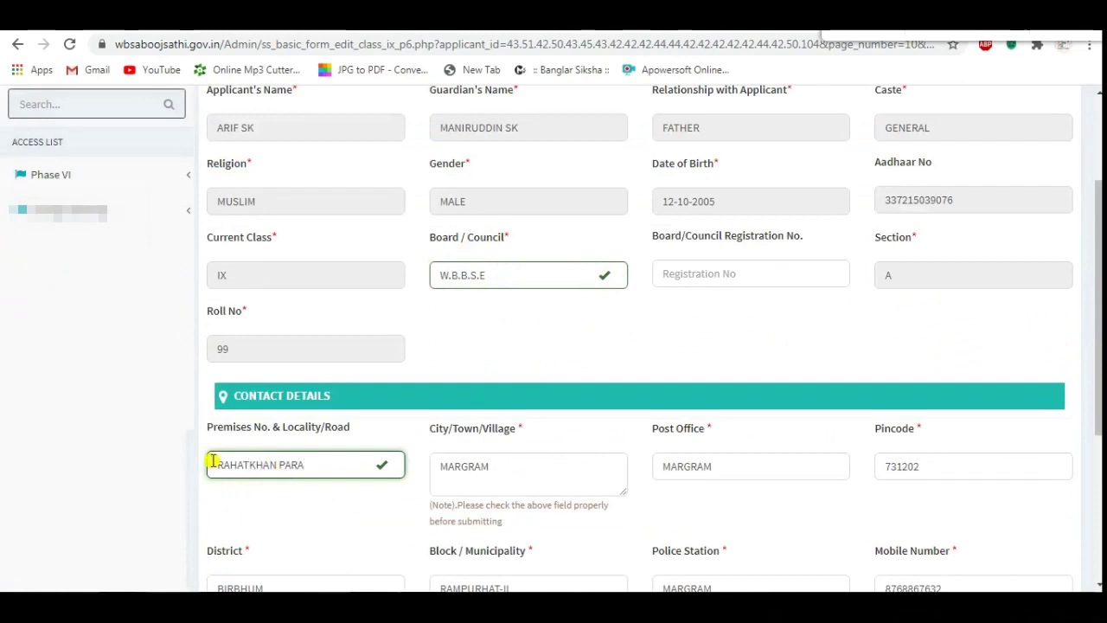
{"action": "scroll", "coordinate": [338, 437], "scroll_direction": "down", "scroll_amount": 1}
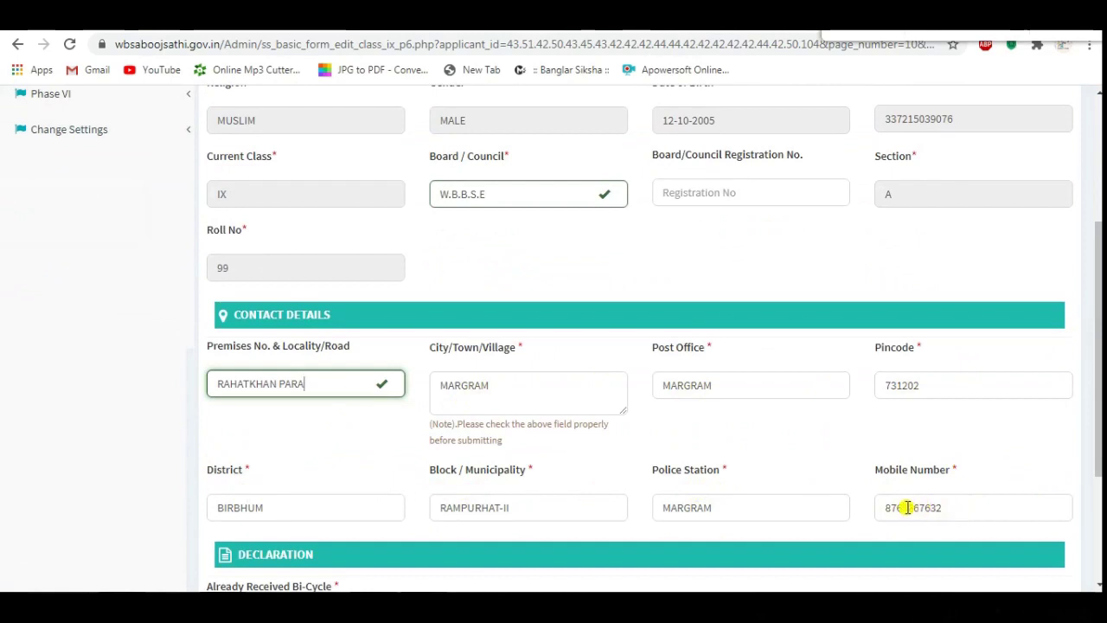
{"action": "left_click", "coordinate": [958, 507]}
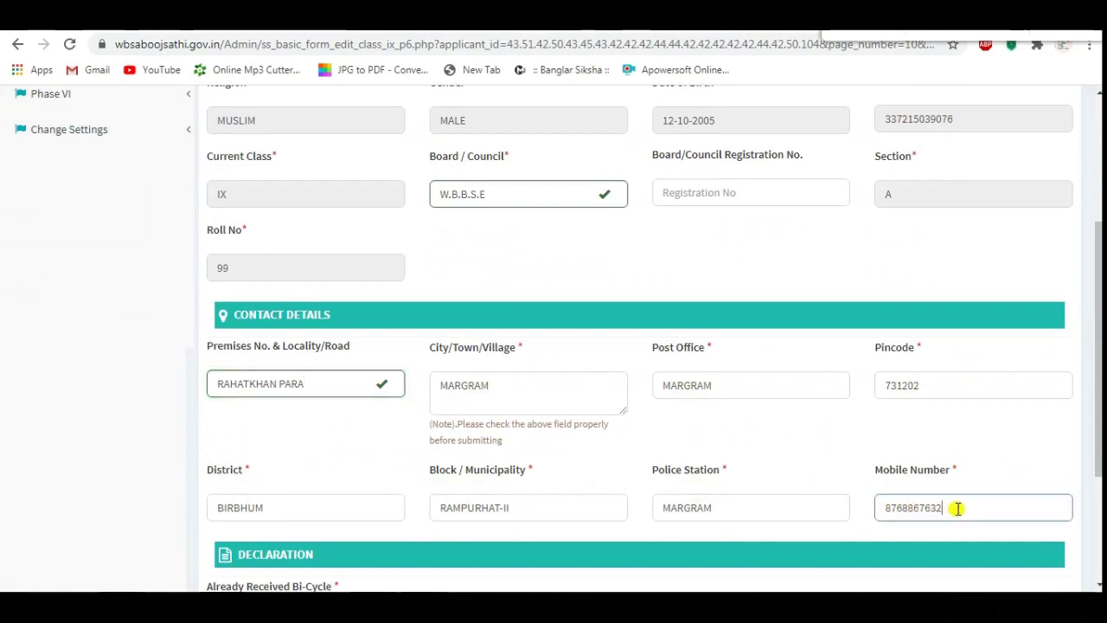
{"action": "scroll", "coordinate": [956, 509], "scroll_direction": "down", "scroll_amount": 2}
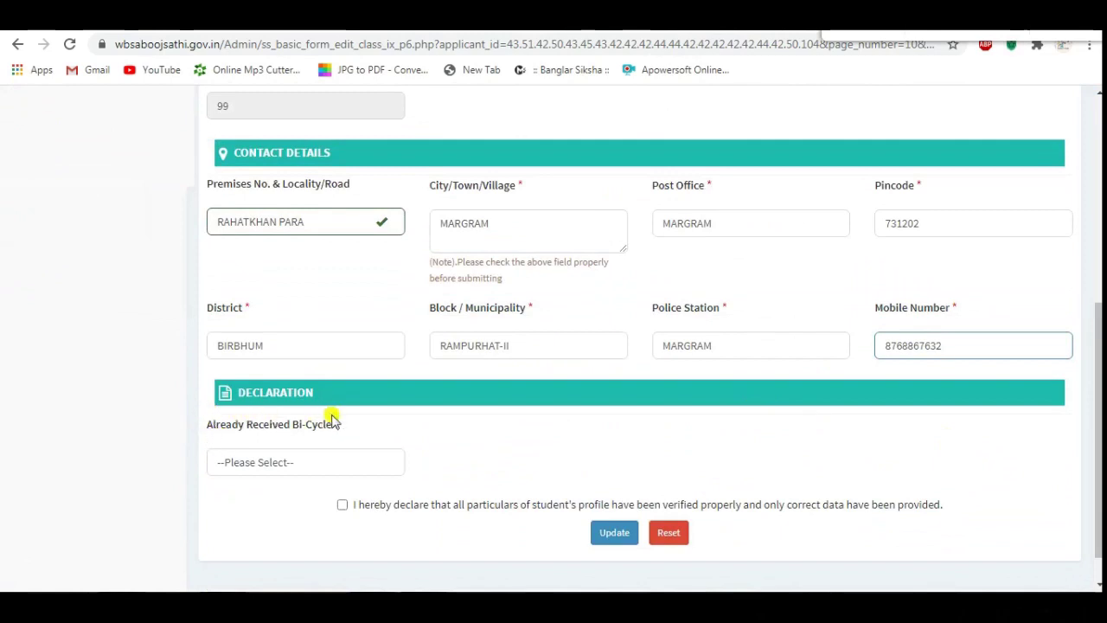
- Set Already Received Bi-Cycle to NO, correcting an initial YES choice
{"action": "left_click", "coordinate": [363, 463]}
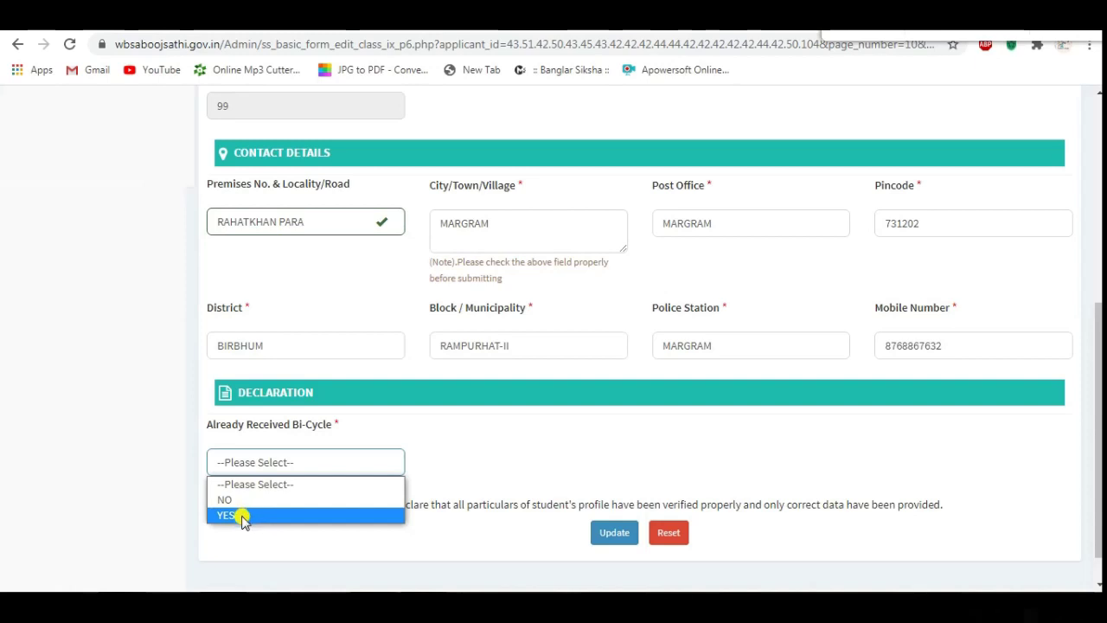
{"action": "left_click", "coordinate": [244, 517]}
{"action": "left_click", "coordinate": [453, 460]}
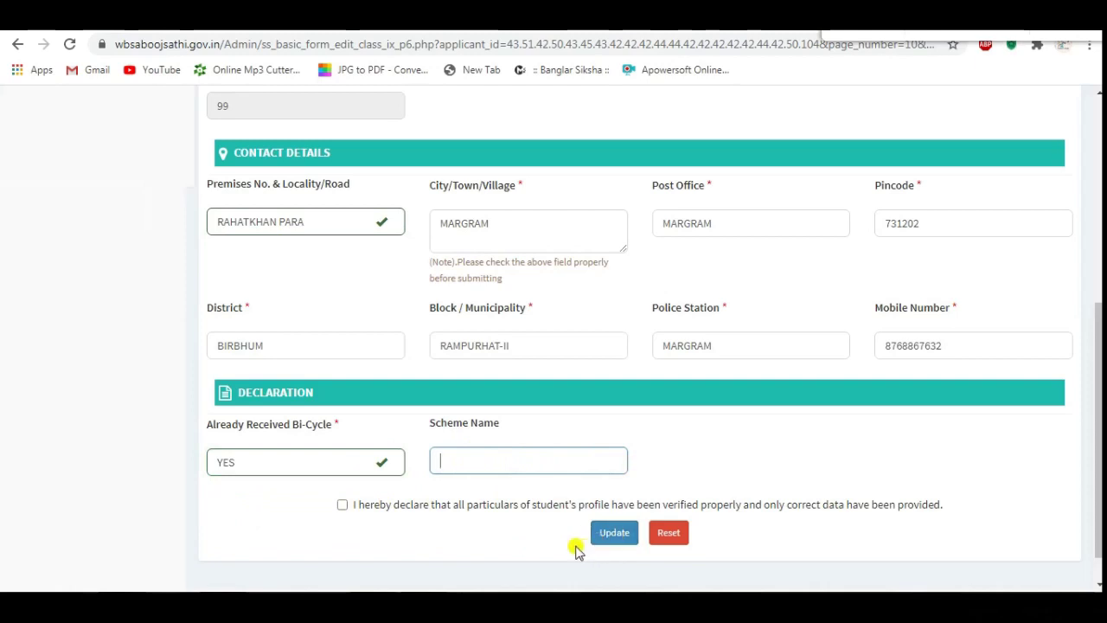
{"action": "left_click", "coordinate": [380, 464]}
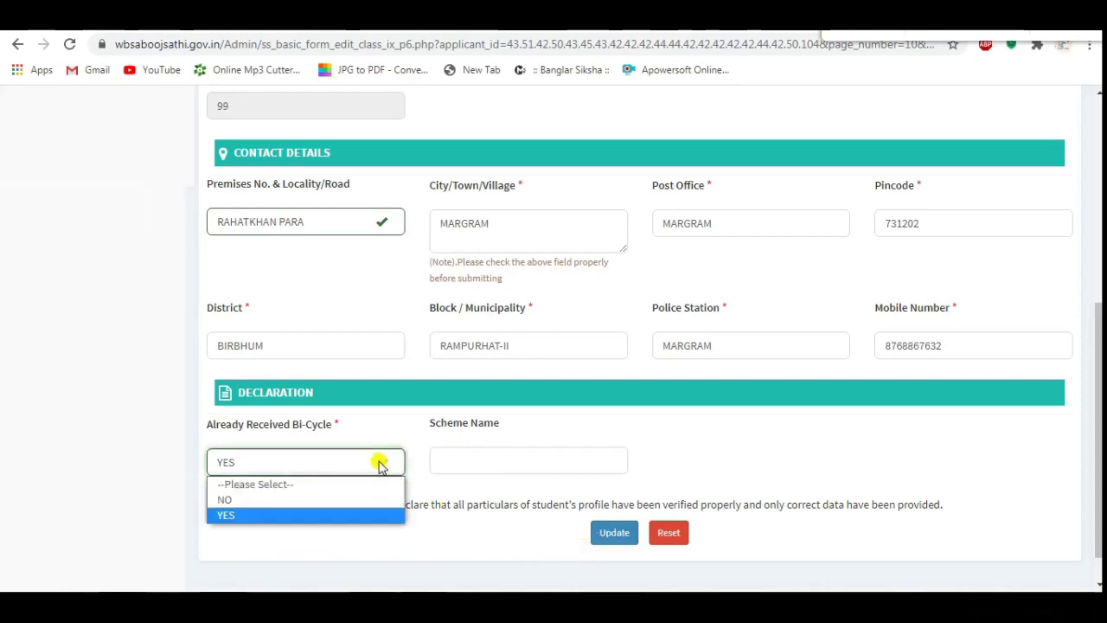
{"action": "left_click", "coordinate": [248, 500]}
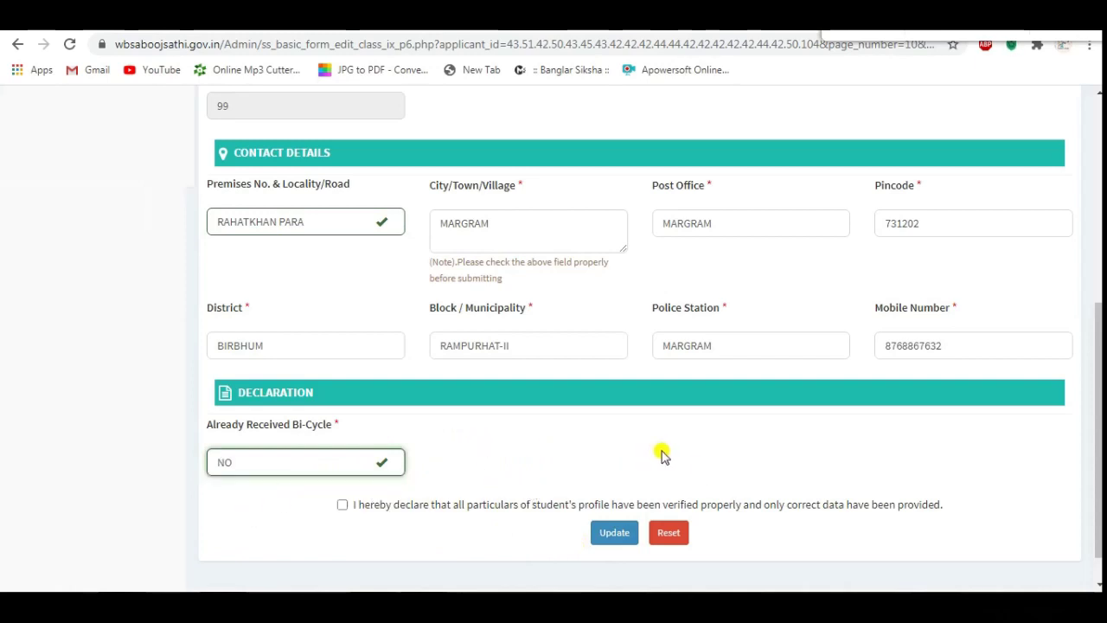
- Tick the particulars-verified declaration and submit the form with Update
{"action": "left_click", "coordinate": [342, 507]}
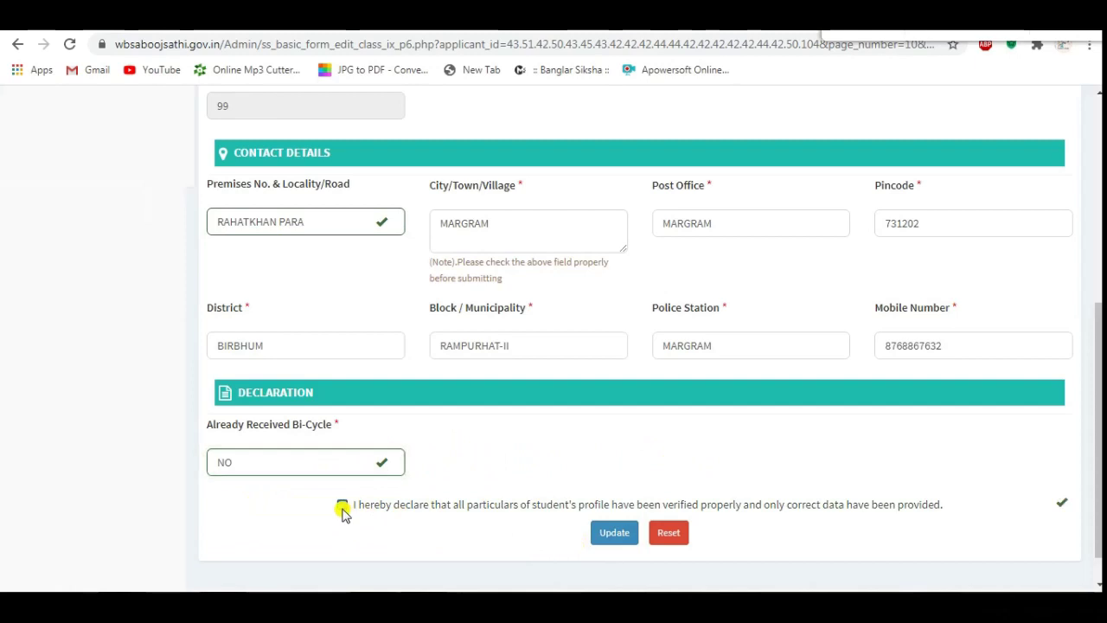
{"action": "scroll", "coordinate": [444, 512], "scroll_direction": "up", "scroll_amount": 5}
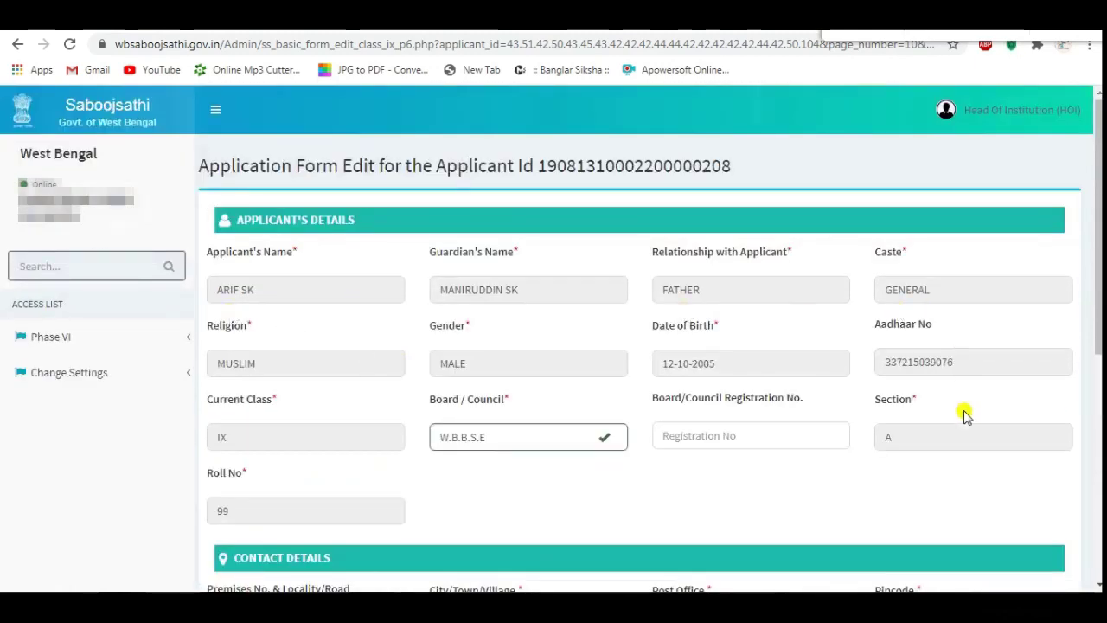
{"action": "scroll", "coordinate": [554, 424], "scroll_direction": "down", "scroll_amount": 5}
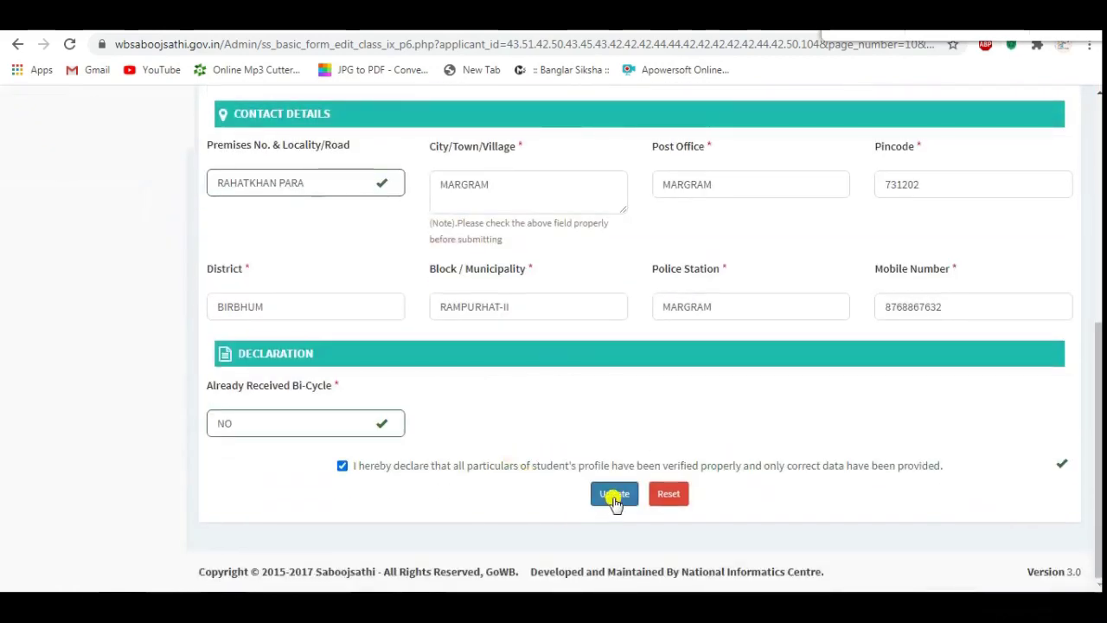
{"action": "left_click", "coordinate": [614, 497]}
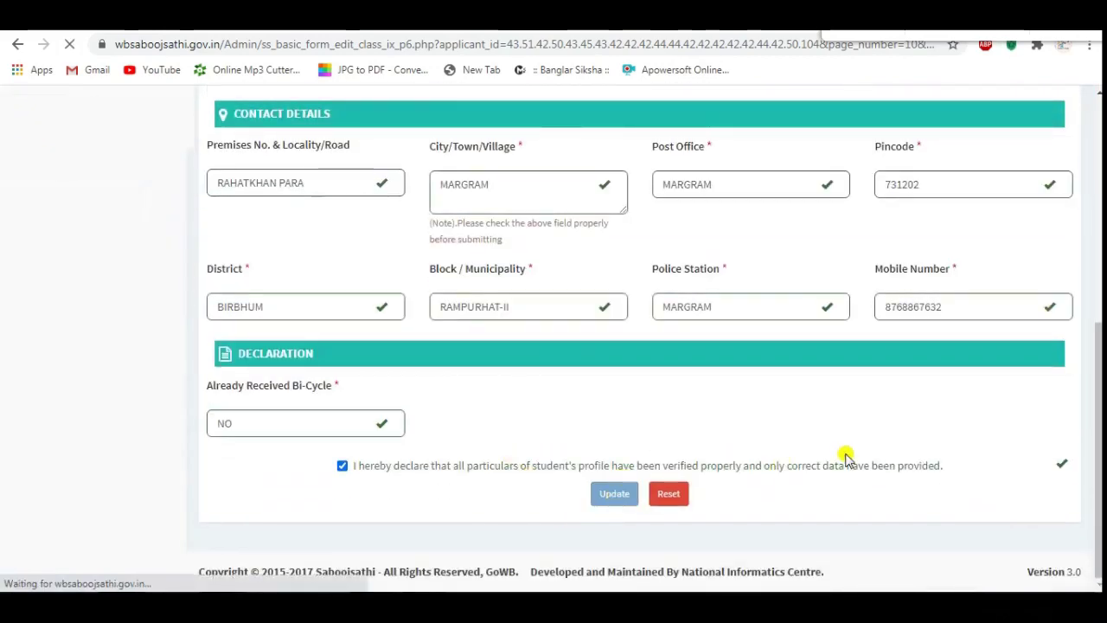
{"action": "scroll", "coordinate": [874, 456], "scroll_direction": "up", "scroll_amount": 1}
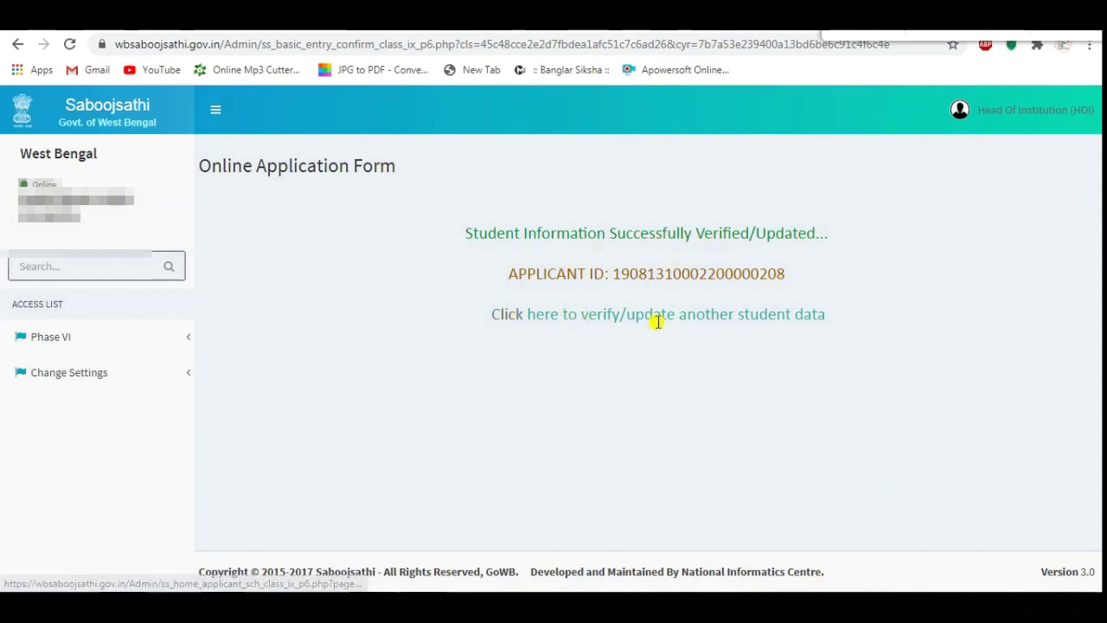
- Follow the 'verify/update another student data' link back to the pending list
{"action": "left_click", "coordinate": [510, 319]}
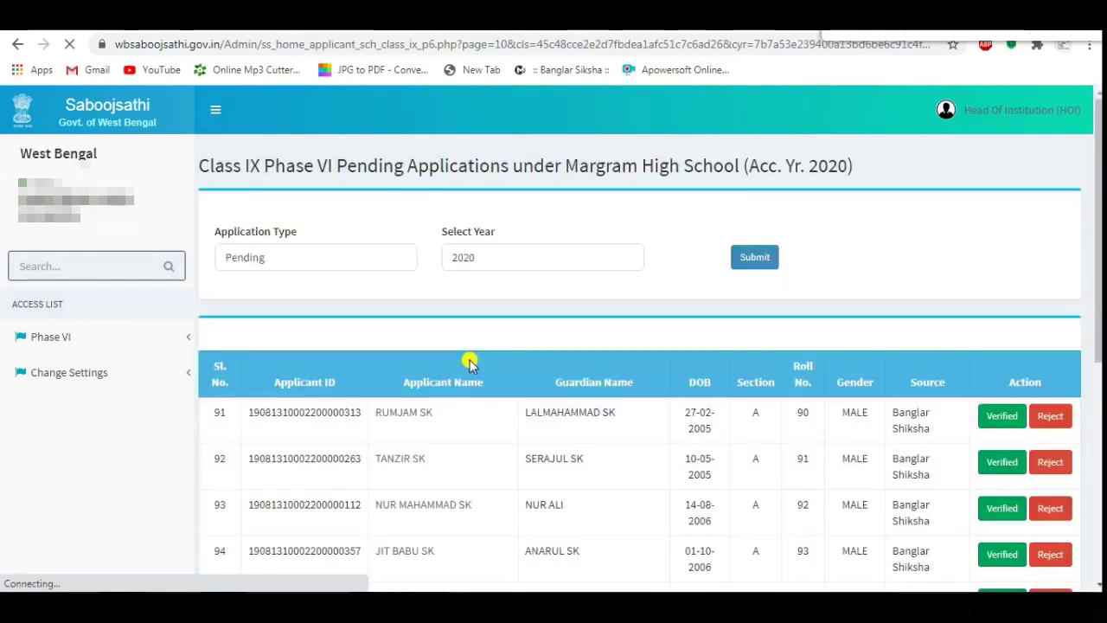
{"action": "scroll", "coordinate": [478, 366], "scroll_direction": "down", "scroll_amount": 5}
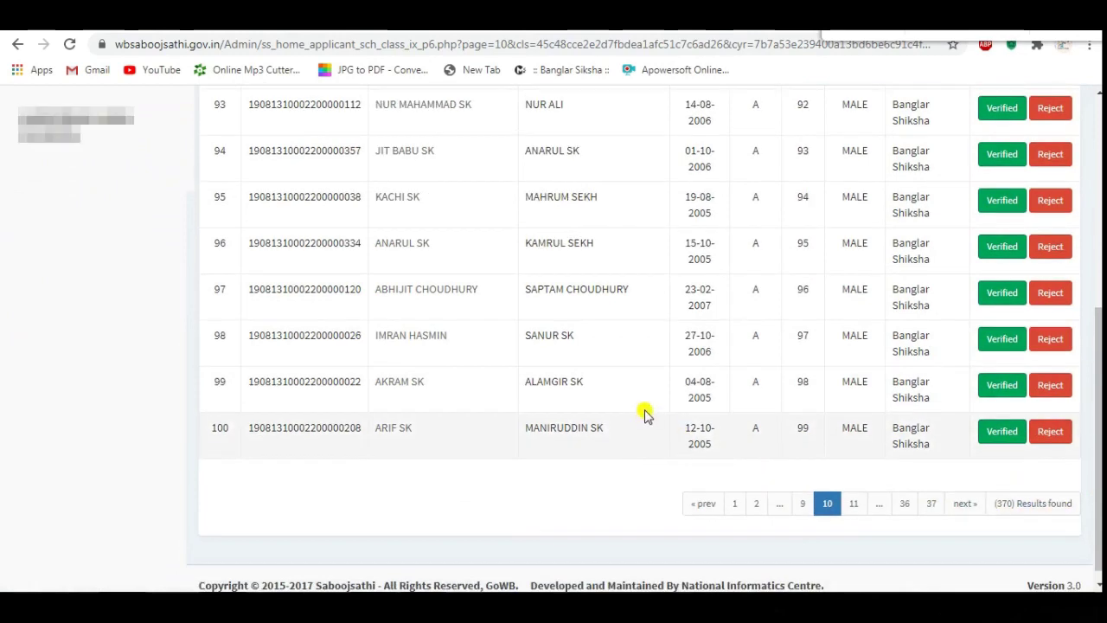
{"action": "scroll", "coordinate": [644, 419], "scroll_direction": "up", "scroll_amount": 4}
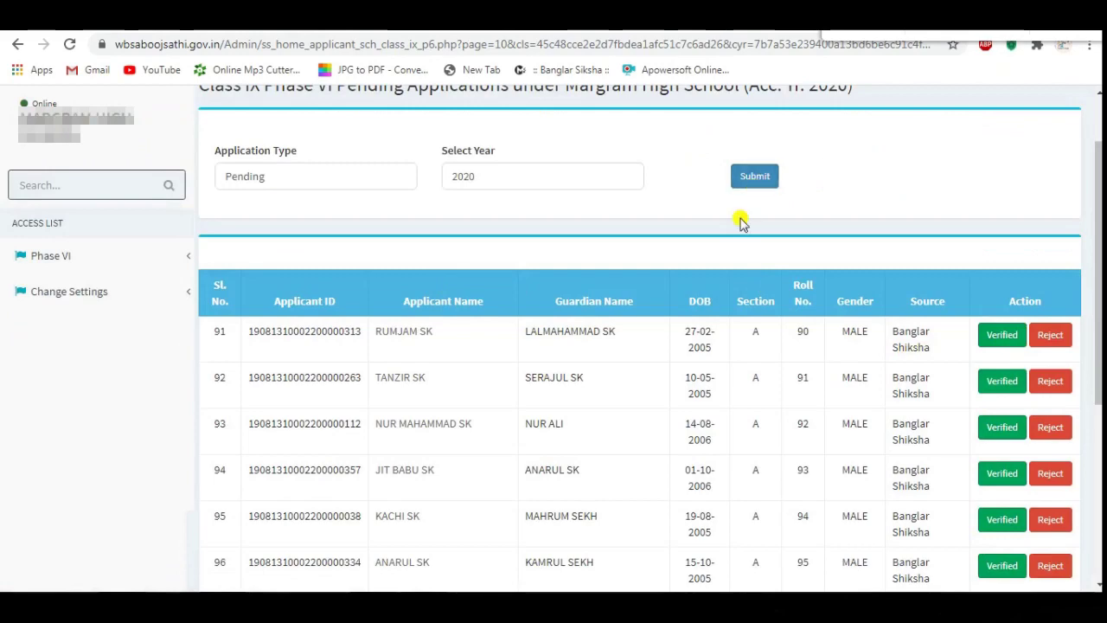
{"action": "scroll", "coordinate": [722, 291], "scroll_direction": "down", "scroll_amount": 1}
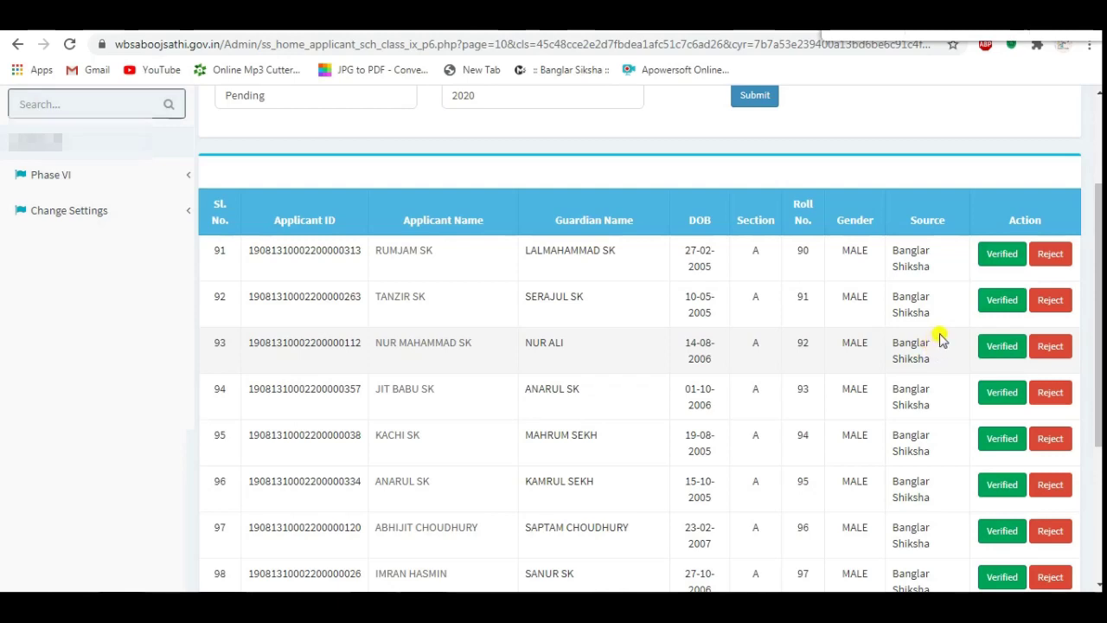
{"action": "scroll", "coordinate": [941, 340], "scroll_direction": "down", "scroll_amount": 1}
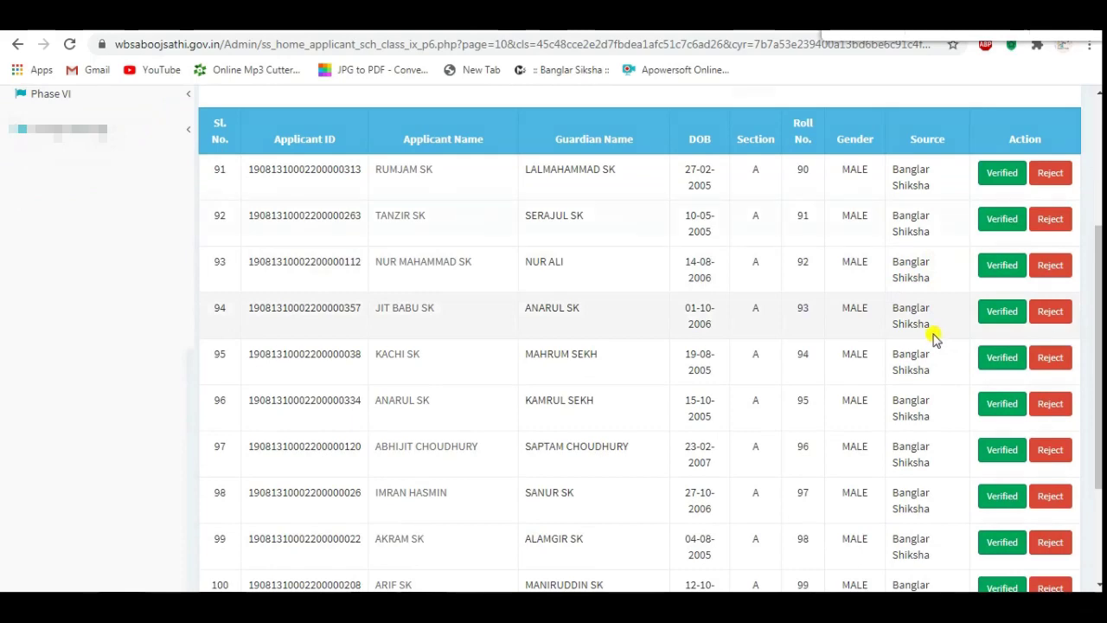
{"action": "scroll", "coordinate": [933, 346], "scroll_direction": "up", "scroll_amount": 1}
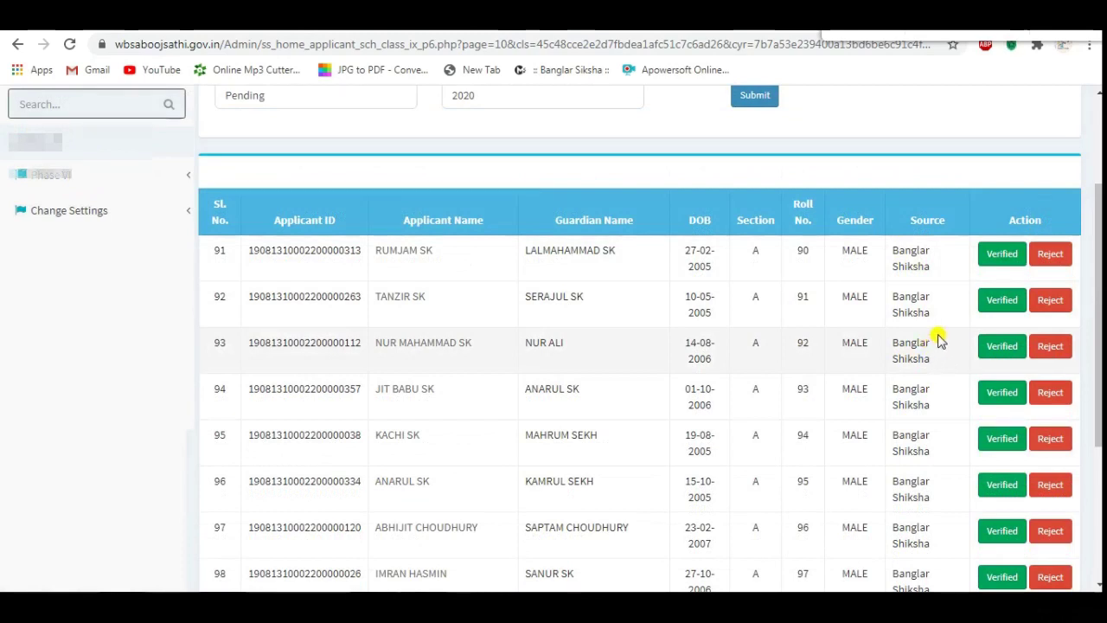
{"action": "scroll", "coordinate": [941, 339], "scroll_direction": "down", "scroll_amount": 1}
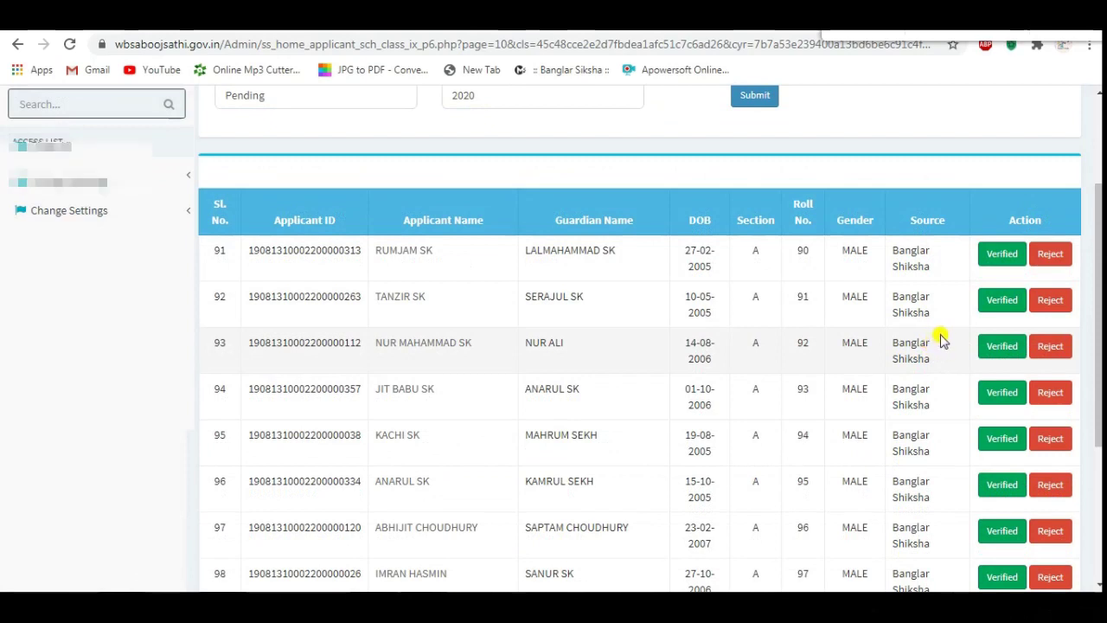
{"action": "scroll", "coordinate": [942, 340], "scroll_direction": "down", "scroll_amount": 1}
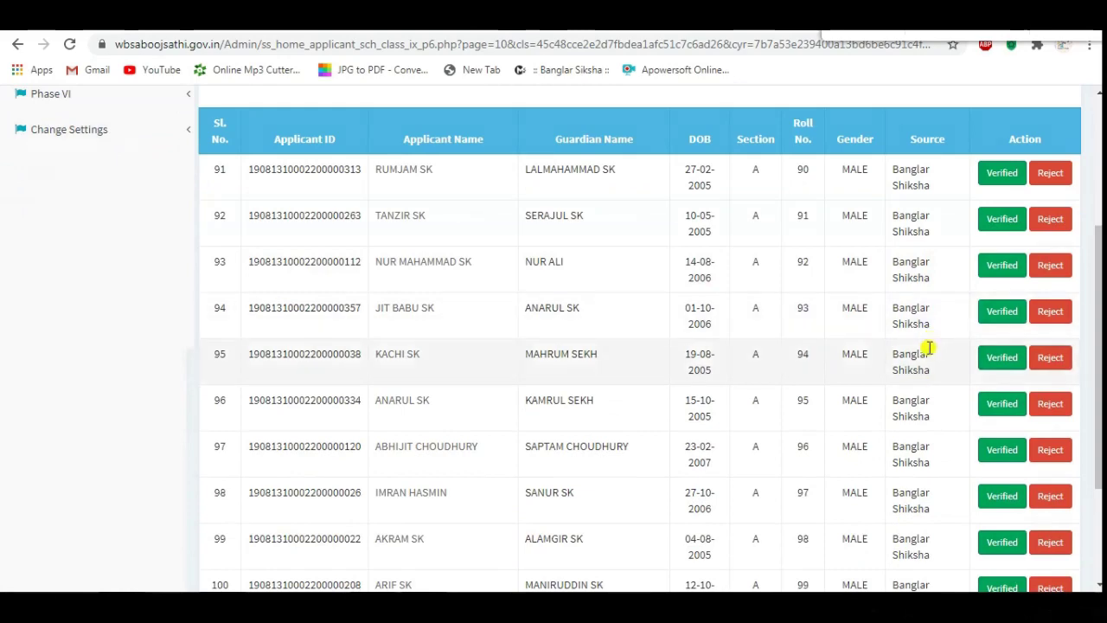
{"action": "scroll", "coordinate": [931, 339], "scroll_direction": "up", "scroll_amount": 1}
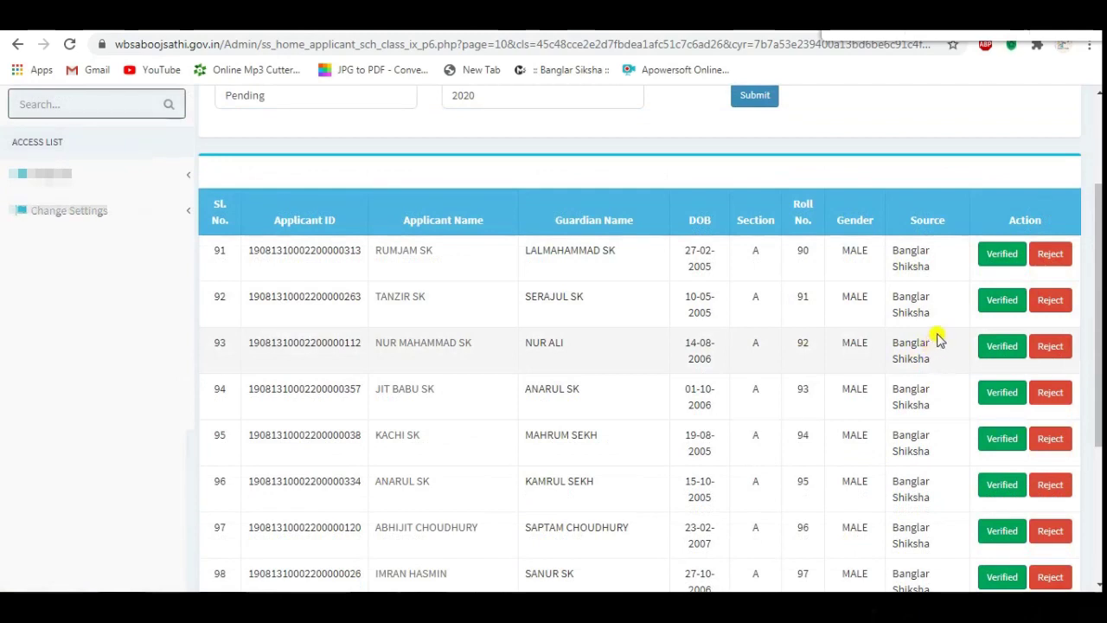
{"action": "scroll", "coordinate": [942, 340], "scroll_direction": "down", "scroll_amount": 1}
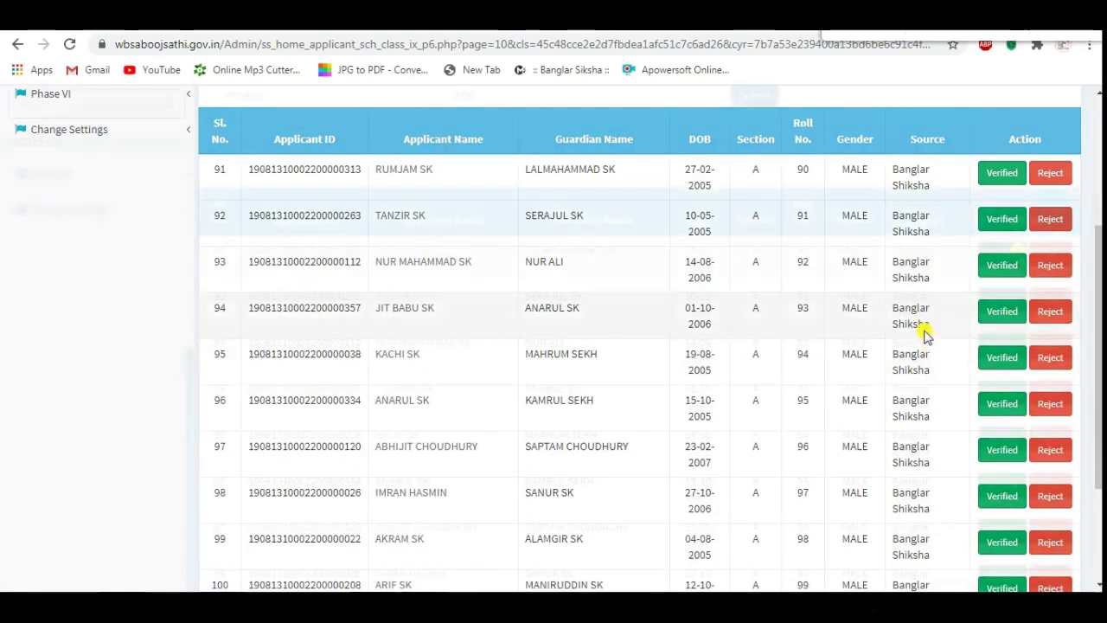
{"action": "scroll", "coordinate": [926, 337], "scroll_direction": "up", "scroll_amount": 1}
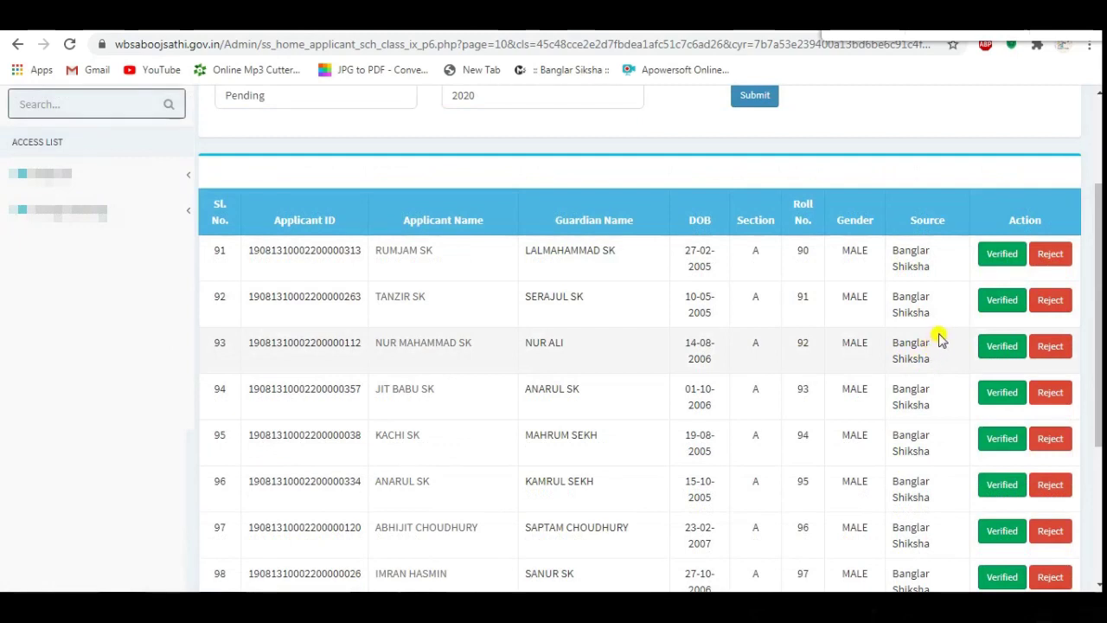
{"action": "scroll", "coordinate": [941, 339], "scroll_direction": "down", "scroll_amount": 1}
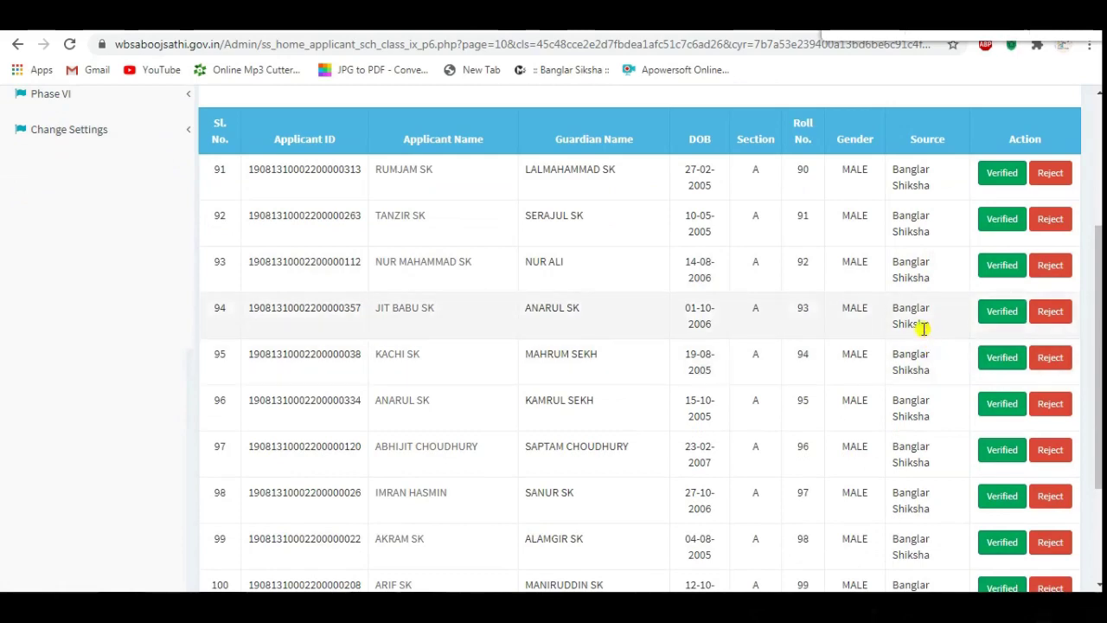
{"action": "scroll", "coordinate": [924, 329], "scroll_direction": "up", "scroll_amount": 1}
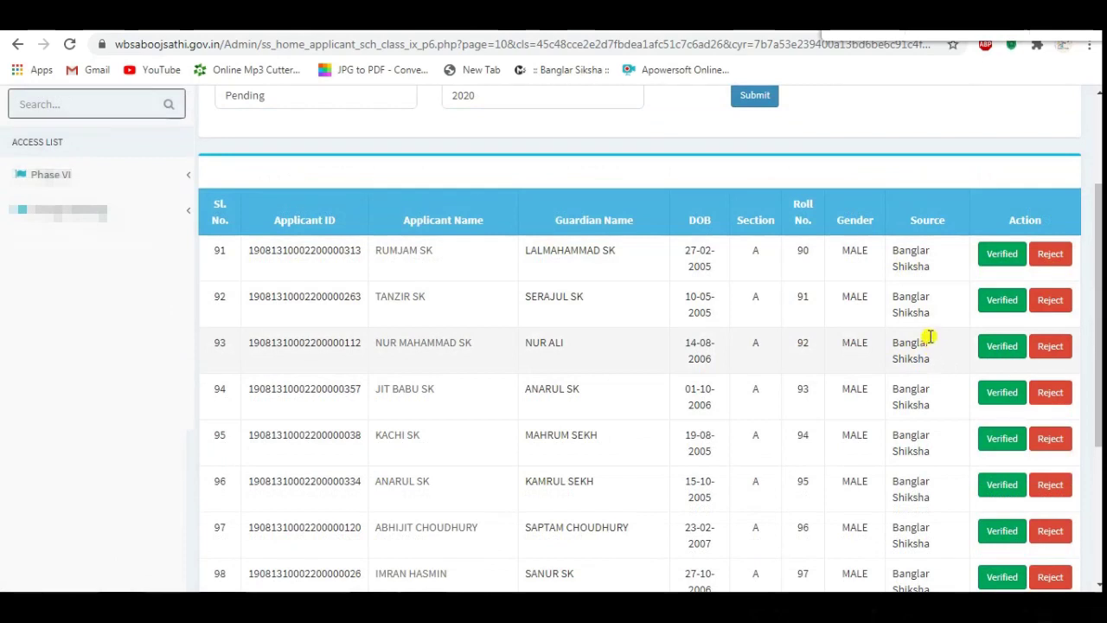
{"action": "scroll", "coordinate": [941, 340], "scroll_direction": "down", "scroll_amount": 1}
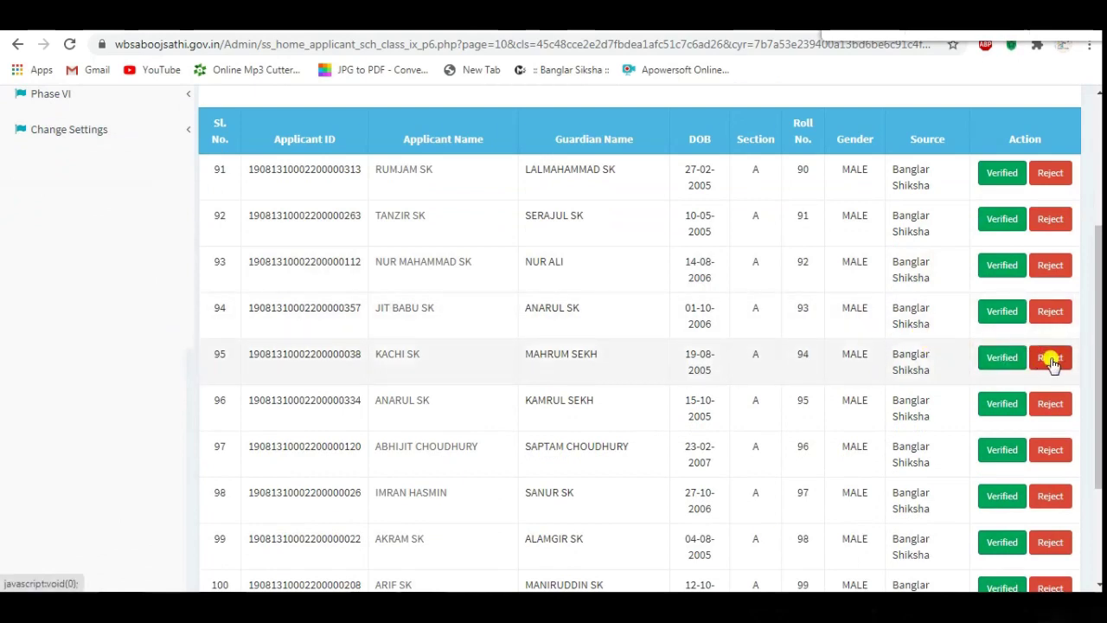
{"action": "scroll", "coordinate": [934, 562], "scroll_direction": "down", "scroll_amount": 2}
- Reload the pending list, then expand Phase VI and Distribution Records (Phase VI) in the sidebar
{"action": "left_click", "coordinate": [827, 489]}
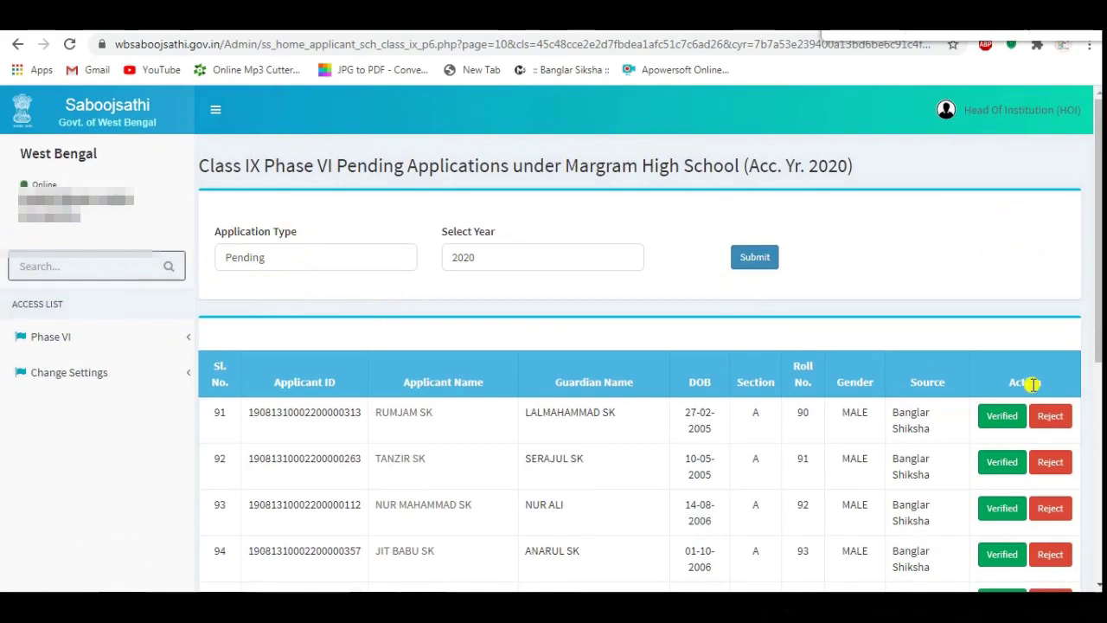
{"action": "scroll", "coordinate": [1004, 380], "scroll_direction": "down", "scroll_amount": 2}
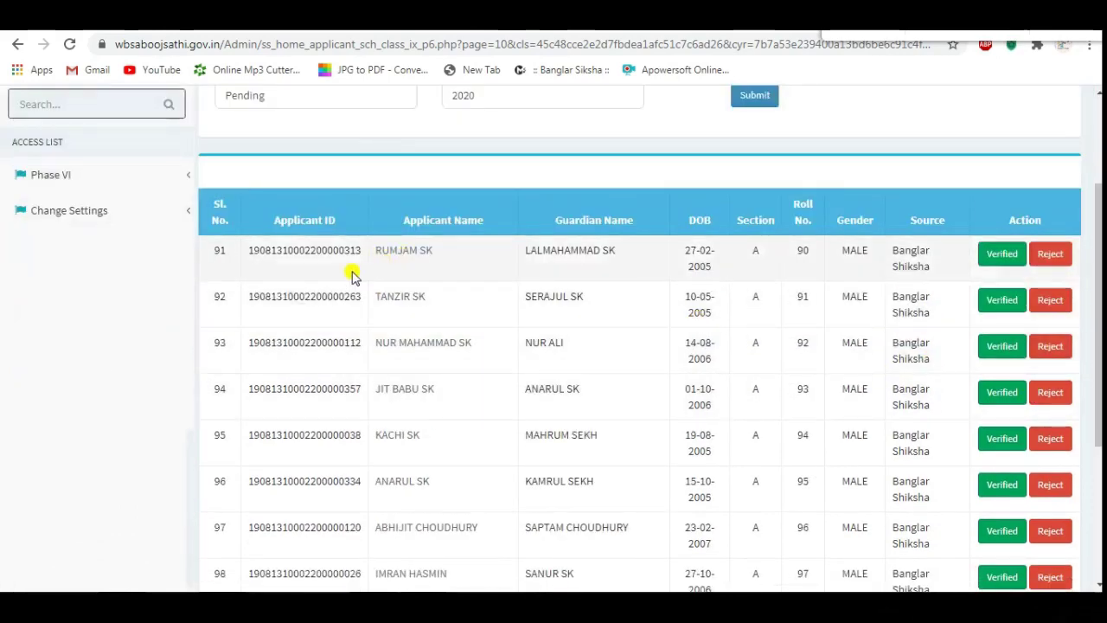
{"action": "left_click", "coordinate": [163, 184]}
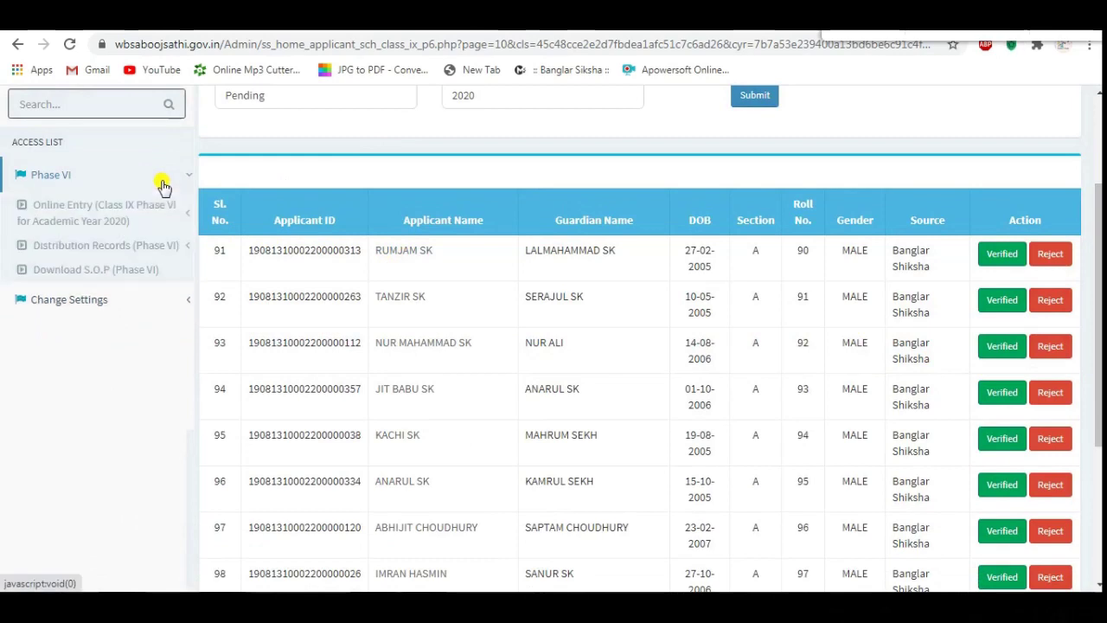
{"action": "left_click", "coordinate": [134, 248]}
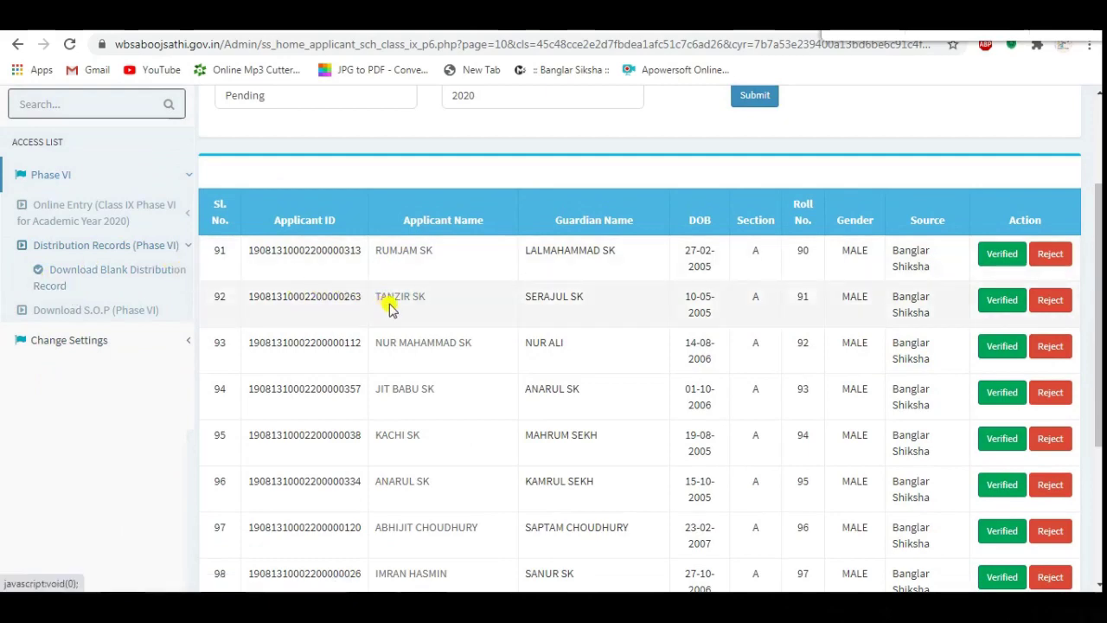
- Go to page 11 of the pending Class IX Phase VI applicants list
{"action": "scroll", "coordinate": [536, 338], "scroll_direction": "down", "scroll_amount": 1}
{"action": "scroll", "coordinate": [536, 339], "scroll_direction": "down", "scroll_amount": 1}
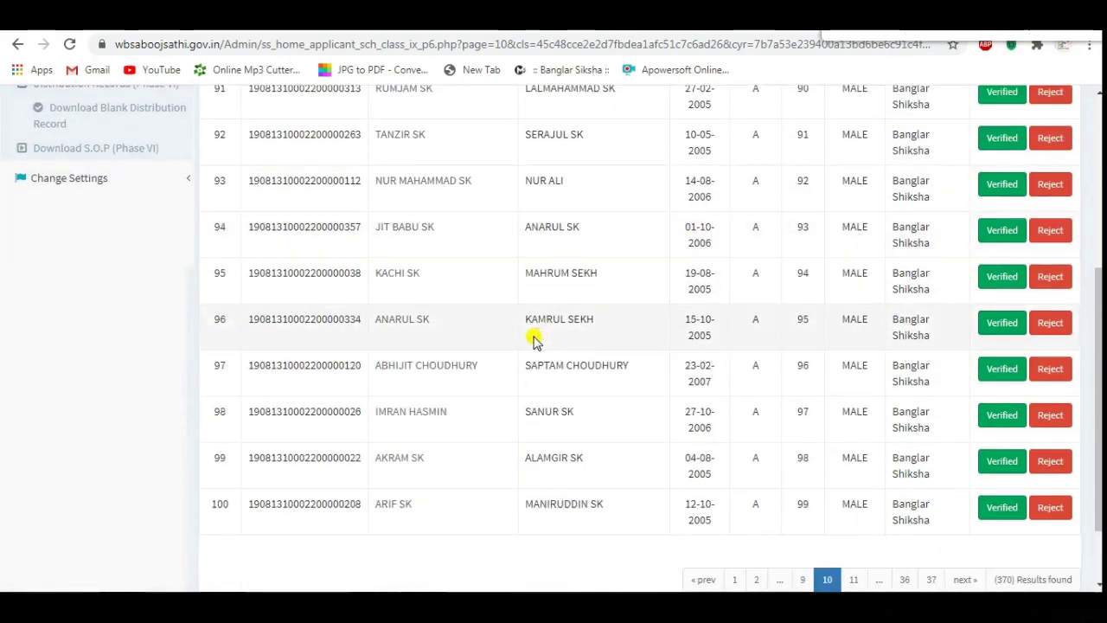
{"action": "scroll", "coordinate": [519, 344], "scroll_direction": "down", "scroll_amount": 1}
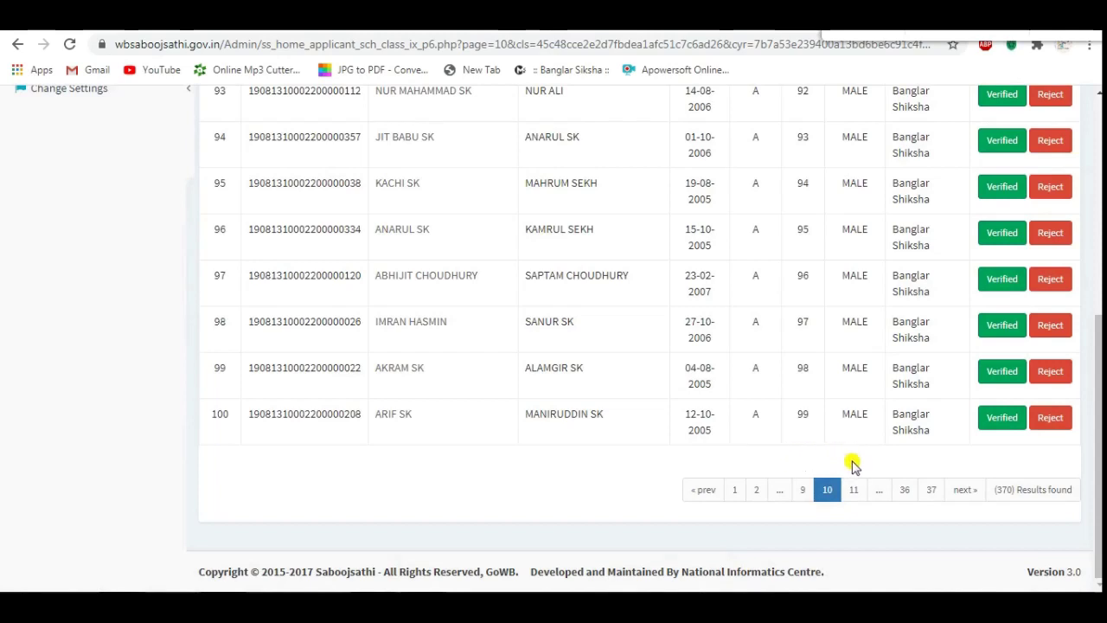
{"action": "left_click", "coordinate": [855, 492]}
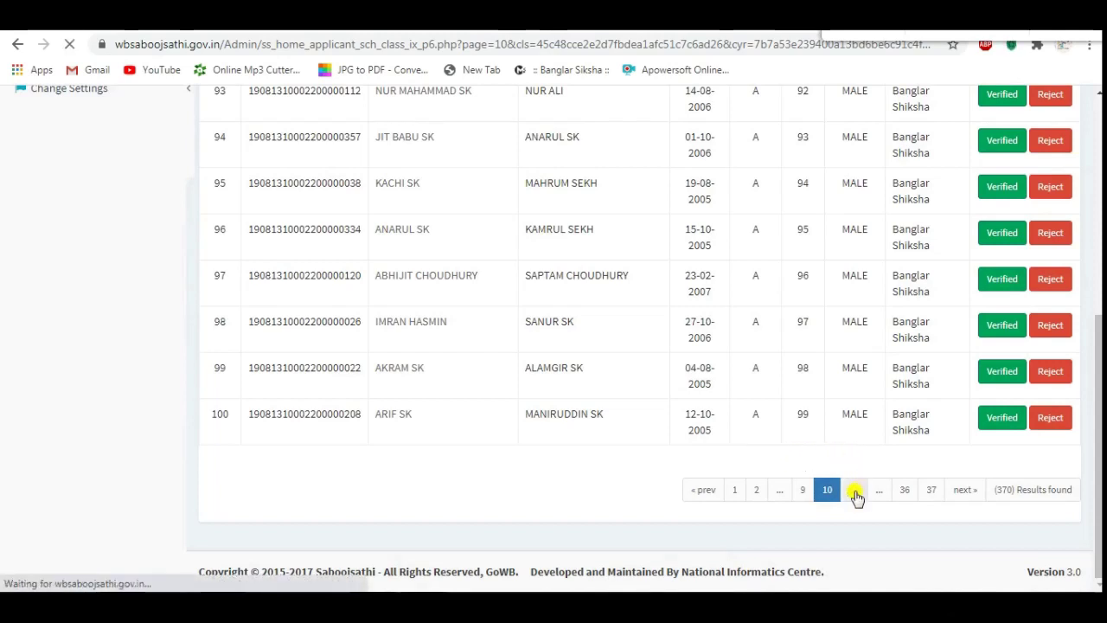